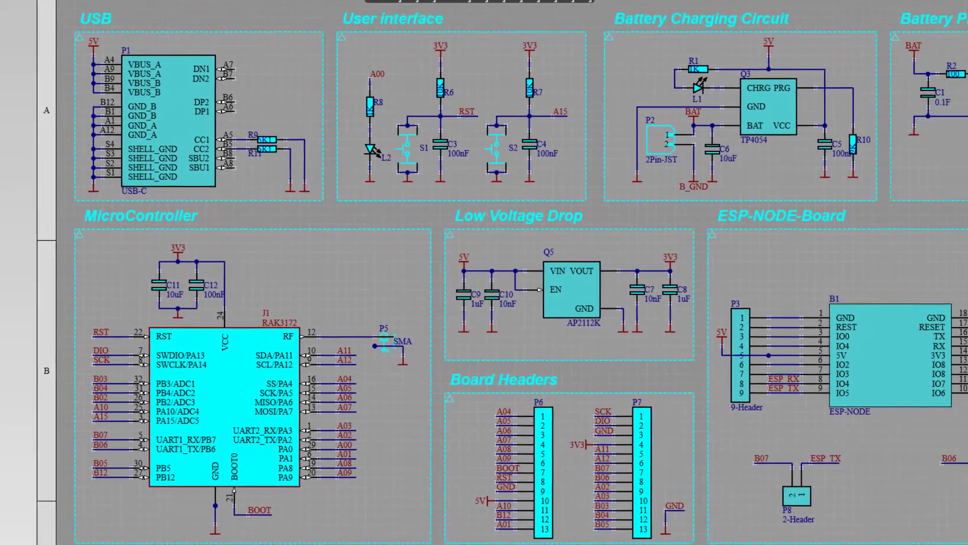
pyautogui.hscroll(8, 484, 272)
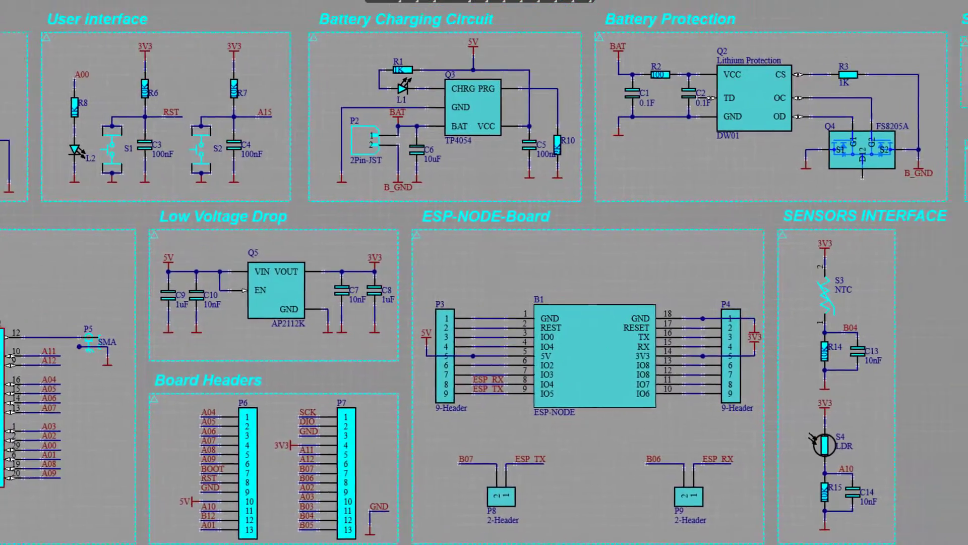
pyautogui.hscroll(4, 484, 272)
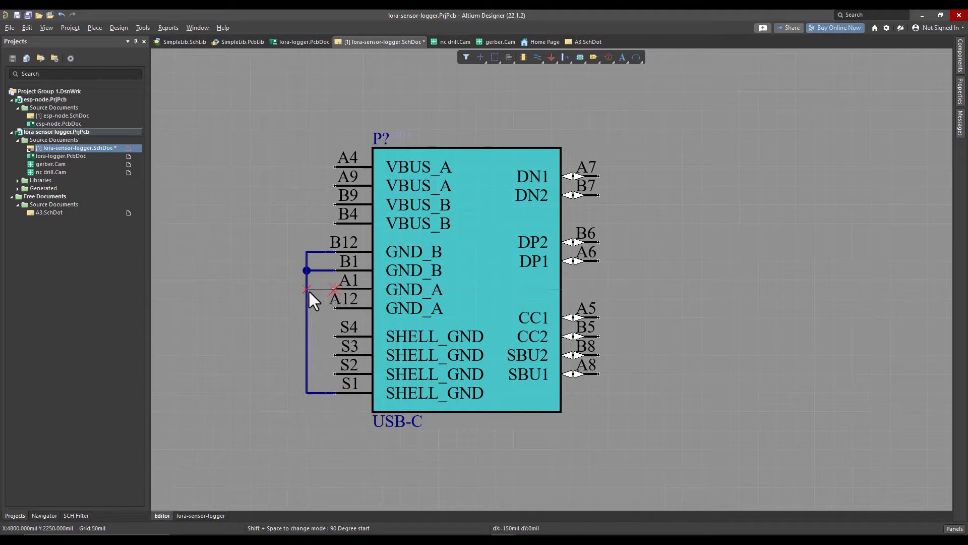
# Step: Wire the USB-C connector's A1, A12 and S4 ground pins to the vertical ground wire
pyautogui.click(307, 289)
pyautogui.click(335, 308)
pyautogui.click(307, 308)
pyautogui.click(334, 336)
pyautogui.click(306, 336)
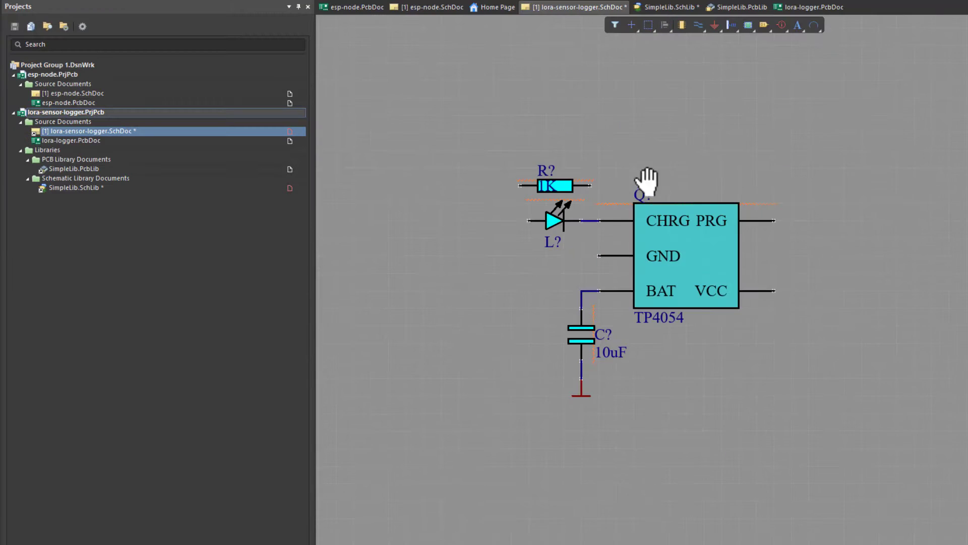
# Step: Place a 10nF and a 1uF capacitor on the AP2112K's input side, wired to VIN and grounded at their lower ends
pyautogui.keyDown('ctrl'); pyautogui.scroll(2, 780, 224); pyautogui.keyUp('ctrl')
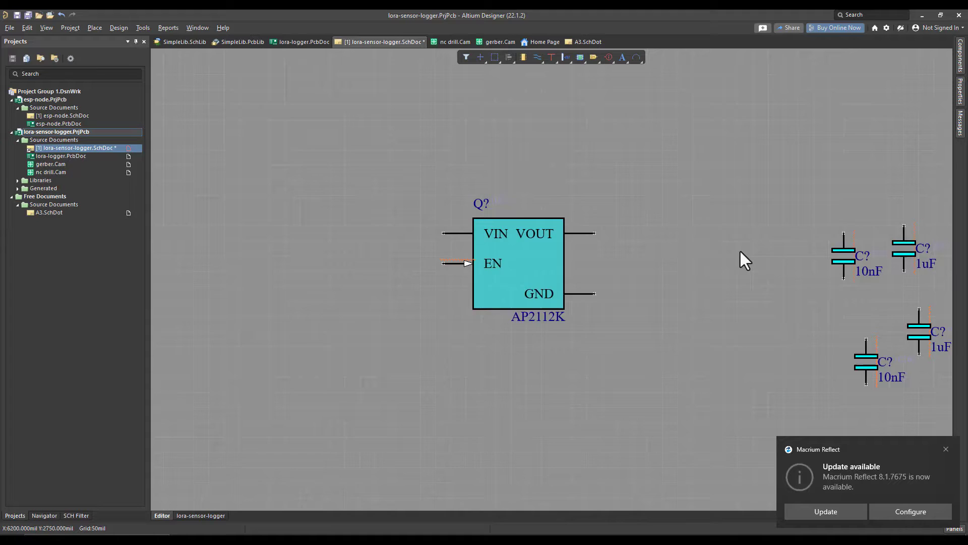
pyautogui.moveTo(864, 323); pyautogui.dragTo(337, 247)
pyautogui.moveTo(920, 315); pyautogui.dragTo(283, 236)
pyautogui.click(276, 226)
pyautogui.click(397, 219)
pyautogui.click(336, 302)
pyautogui.click(276, 301)
# Step: Place the other 10nF and 1uF capacitors on the AP2112K's VOUT side and ground them
pyautogui.moveTo(797, 241); pyautogui.dragTo(593, 249)
pyautogui.moveTo(858, 244); pyautogui.dragTo(646, 248)
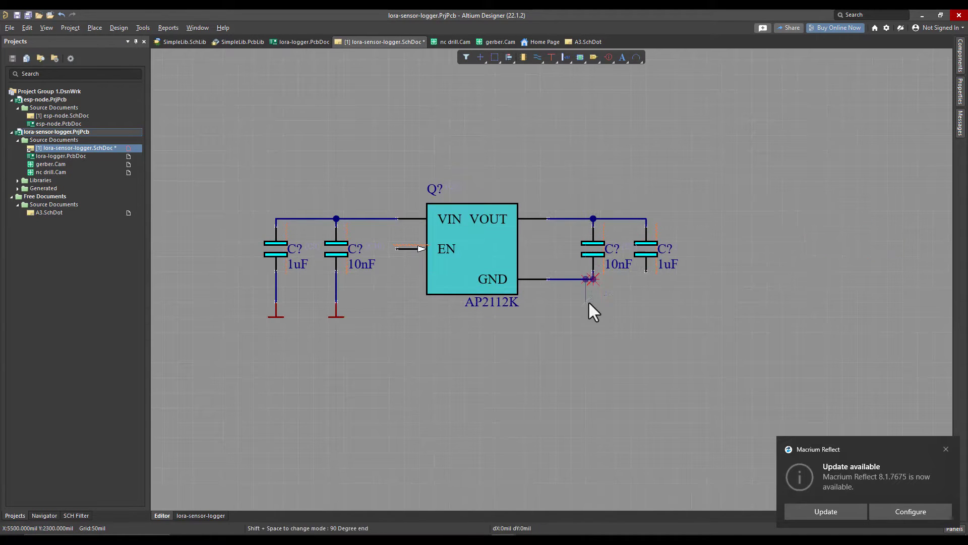
pyautogui.click(596, 309)
pyautogui.click(649, 301)
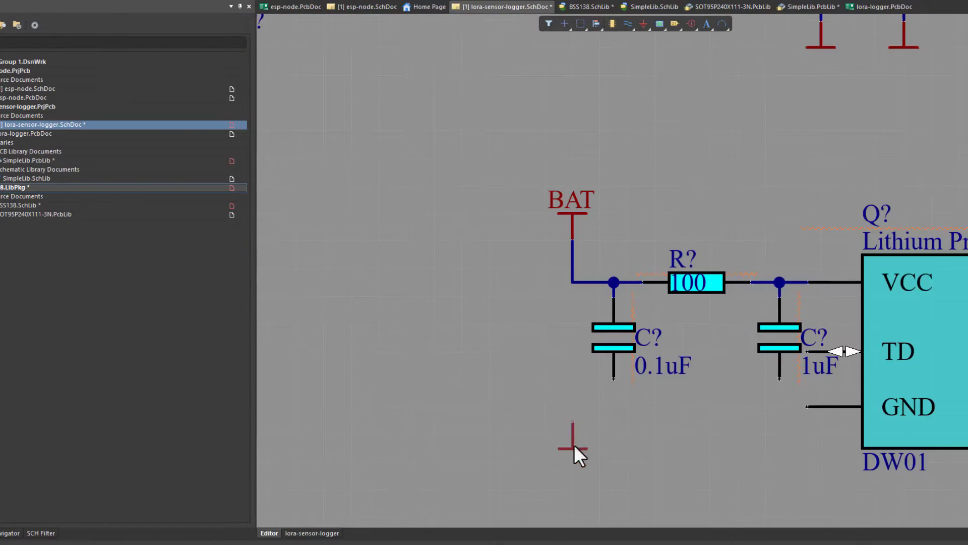
# Step: Move the 1K resistor beside the DW01's CS pin and position the FS8205A below it
pyautogui.keyDown('ctrl'); pyautogui.scroll(-4, 415, 276); pyautogui.keyUp('ctrl')
pyautogui.moveTo(803, 329); pyautogui.dragTo(680, 312, button='right')
pyautogui.moveTo(447, 432); pyautogui.dragTo(662, 262)
pyautogui.moveTo(700, 391); pyautogui.dragTo(681, 390)
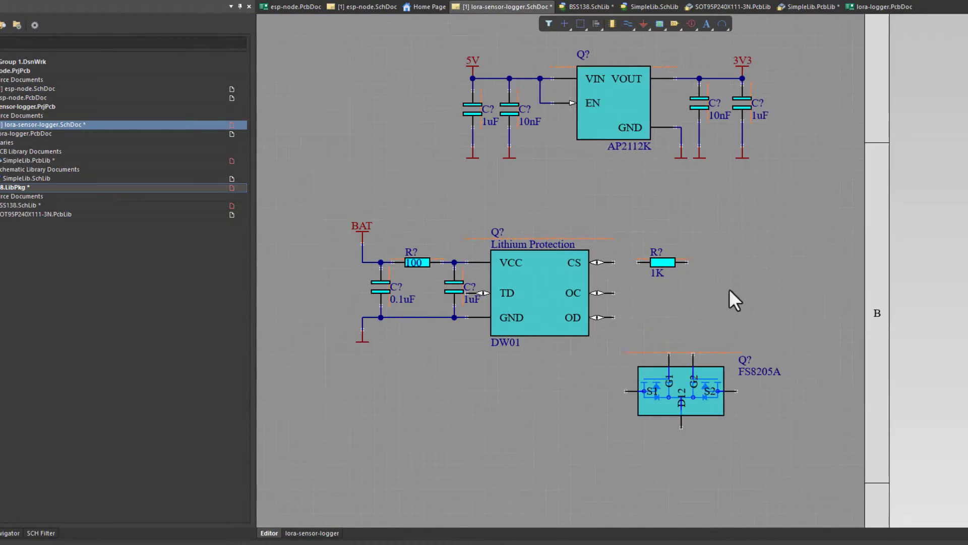
# Step: Wire the DW01's CS pin to the 1K resistor and its OC pin to the FS8205A's G2 pin
pyautogui.click(613, 262)
pyautogui.click(639, 262)
pyautogui.click(614, 293)
pyautogui.click(692, 354)
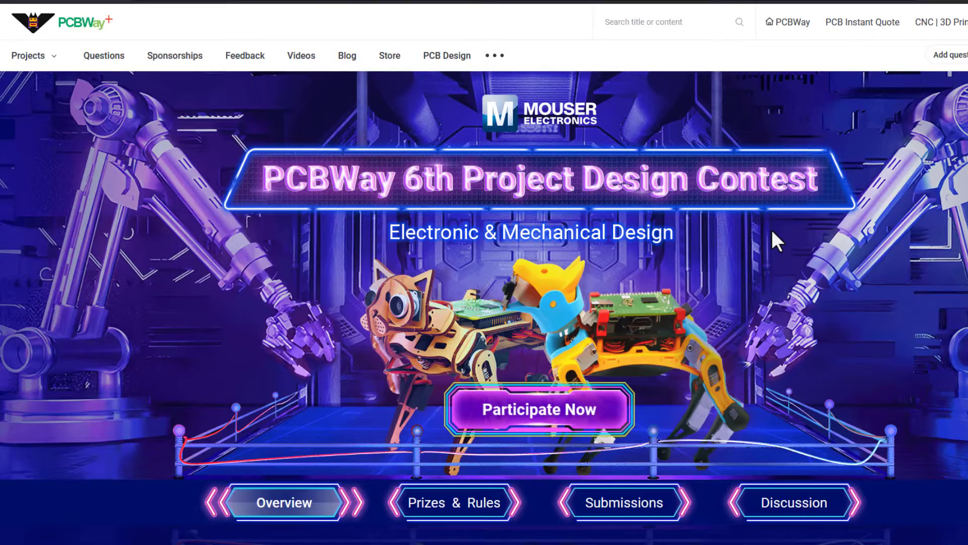
# Step: Switch to the PCBWay 6th Project Design Contest page and read its overview and prizes
pyautogui.scroll(-5, 771, 229)
pyautogui.scroll(-20, 772, 231)
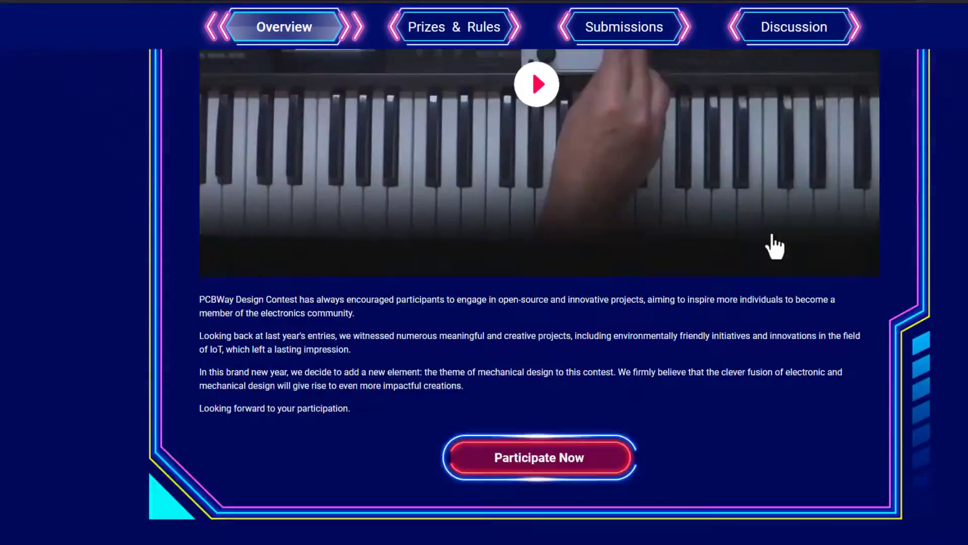
pyautogui.scroll(-6, 770, 240)
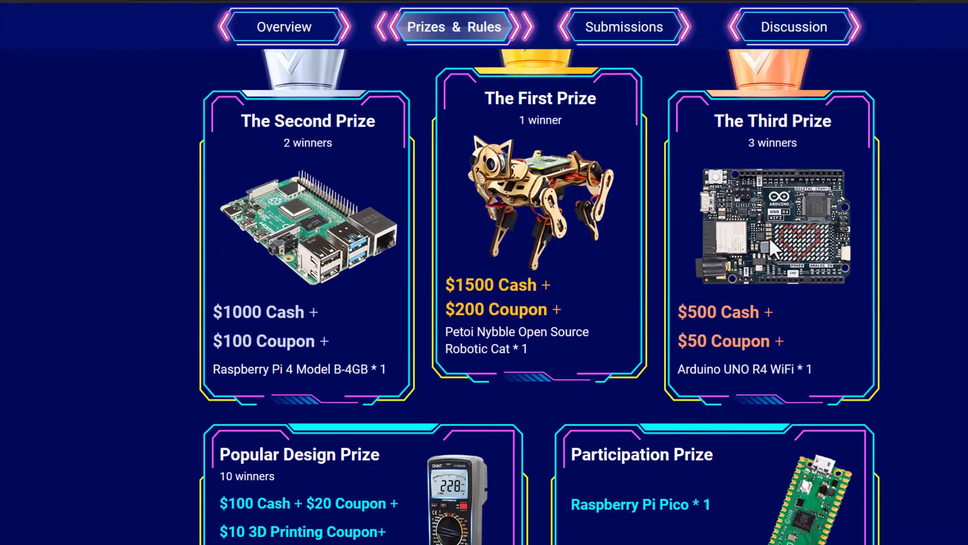
pyautogui.scroll(-3, 769, 240)
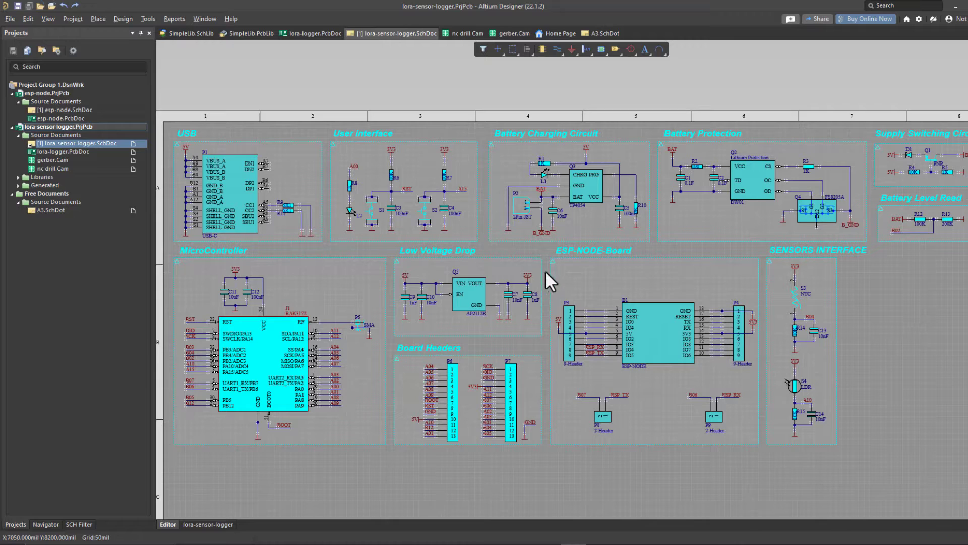
# Step: Switch to Altium Designer and examine the functional blocks of the lora-sensor-logger schematic, particularly the RAK3172 microcontroller section
pyautogui.moveTo(574, 253)
pyautogui.mouseDown(button='right')
pyautogui.moveTo(552, 256)
pyautogui.moveTo(569, 267)
pyautogui.mouseUp(button='right')
pyautogui.keyDown('ctrl'); pyautogui.scroll(-1, 555, 253); pyautogui.keyUp('ctrl')
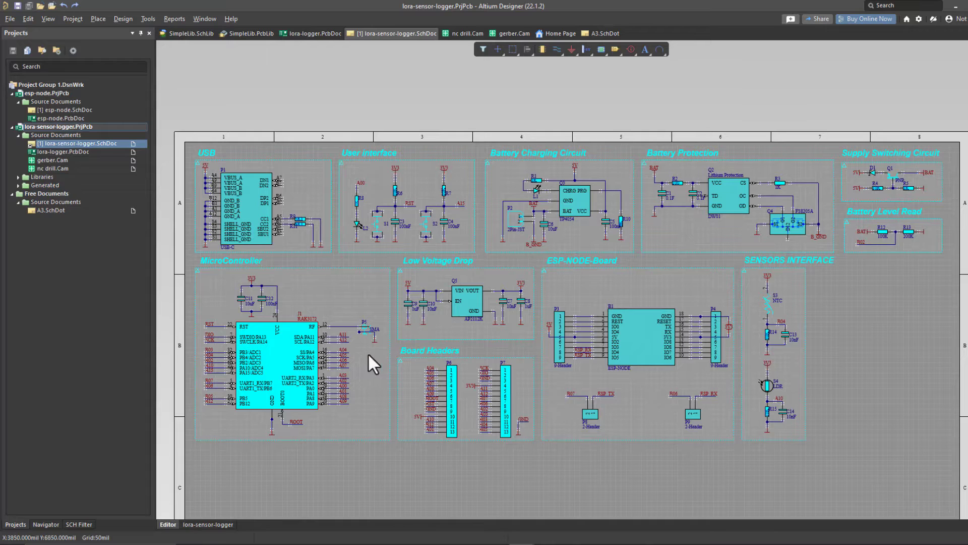
pyautogui.keyDown('ctrl'); pyautogui.scroll(2, 358, 359); pyautogui.keyUp('ctrl')
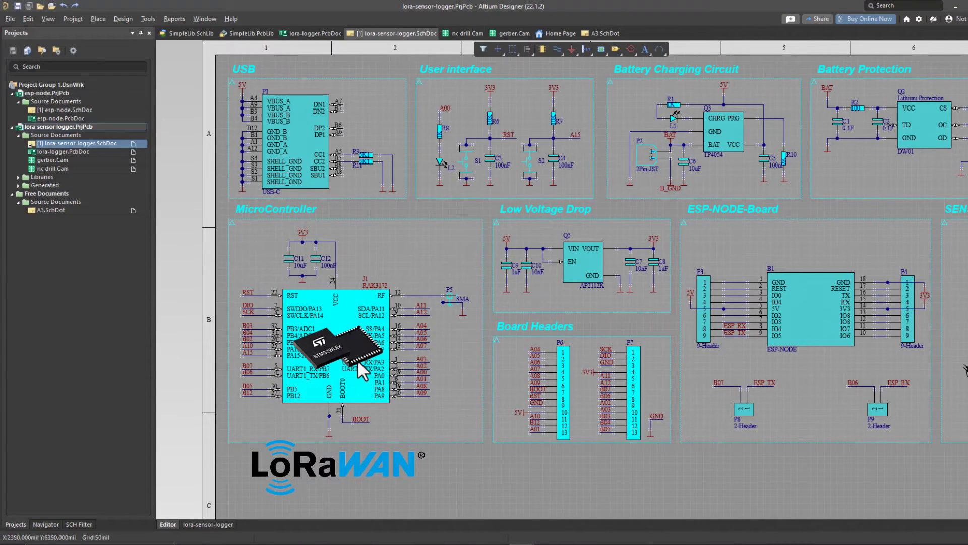
pyautogui.moveTo(413, 400); pyautogui.dragTo(437, 406, button='right')
pyautogui.keyDown('ctrl'); pyautogui.scroll(2, 344, 334); pyautogui.keyUp('ctrl')
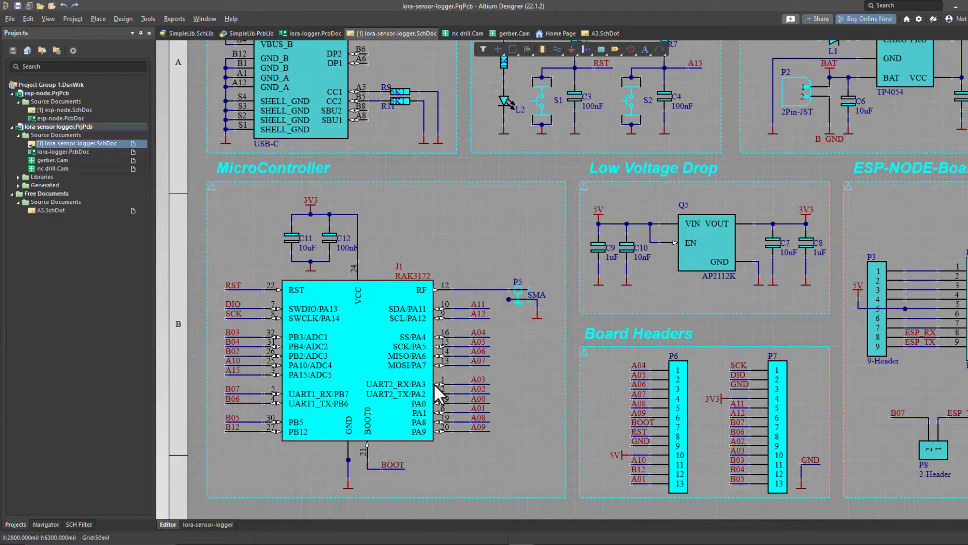
pyautogui.keyDown('ctrl'); pyautogui.scroll(-2, 468, 350); pyautogui.keyUp('ctrl')
pyautogui.keyDown('ctrl'); pyautogui.scroll(-1, 455, 335); pyautogui.keyUp('ctrl')
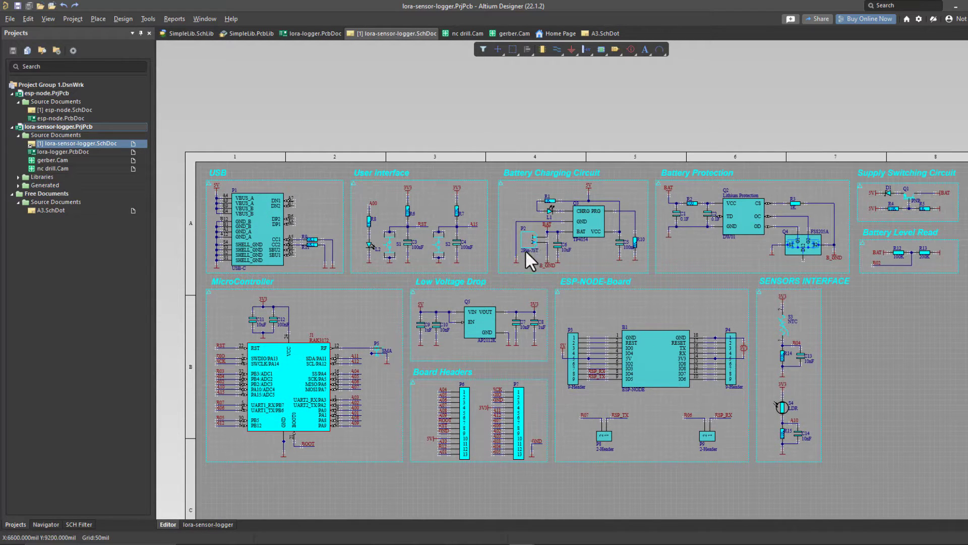
pyautogui.moveTo(525, 253); pyautogui.dragTo(519, 261, button='right')
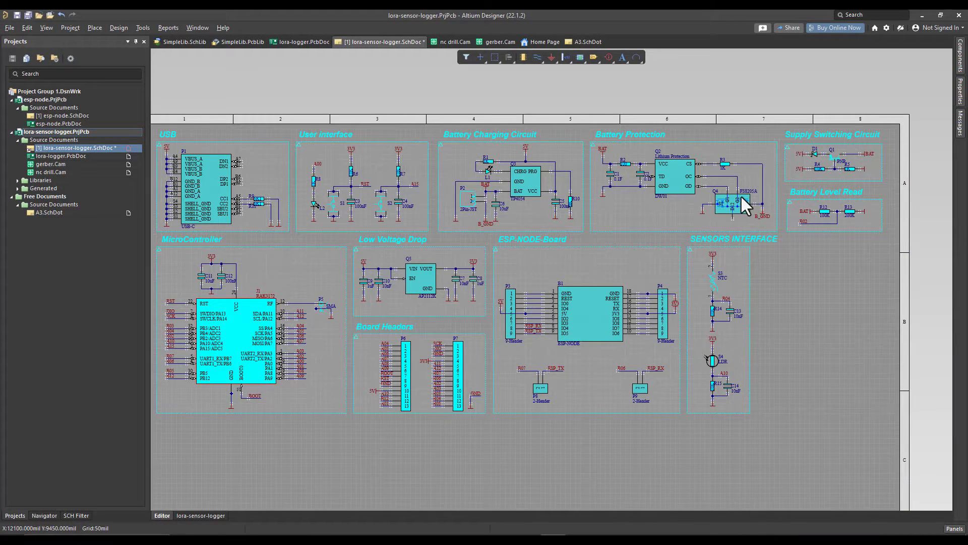
# Step: Select SimpleLib.SchLib as the component library and show the file-based library options
pyautogui.click(960, 63)
pyautogui.click(908, 74)
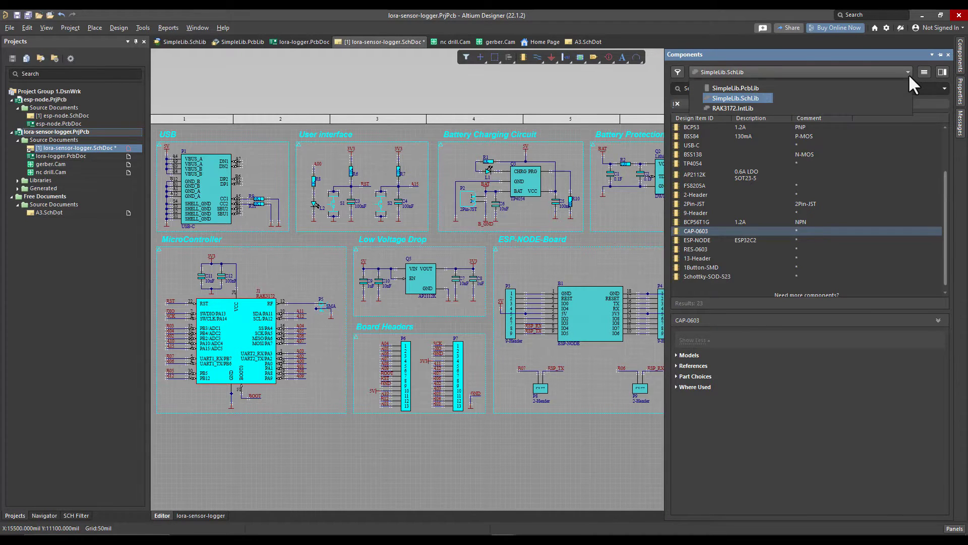
pyautogui.click(734, 99)
pyautogui.rightClick(847, 78)
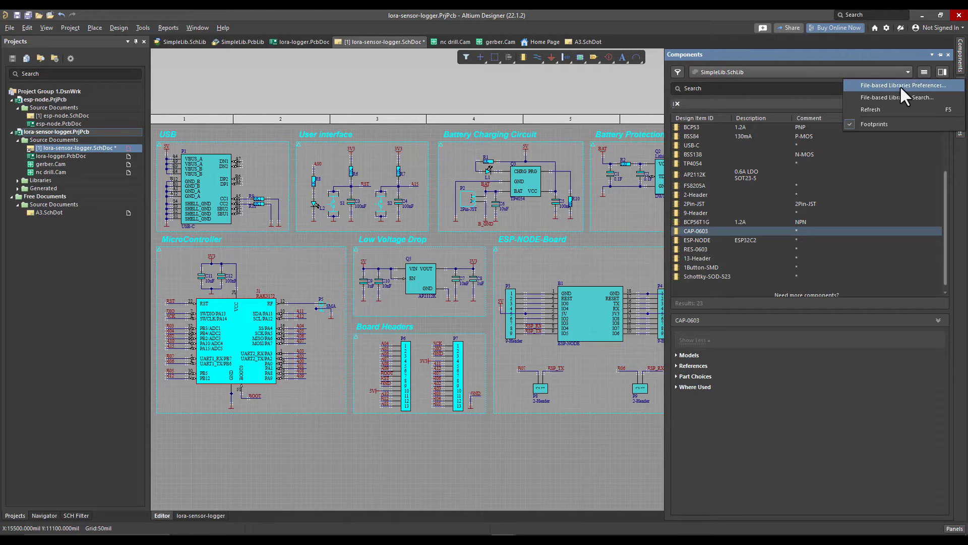
pyautogui.click(692, 147)
# Step: Place a CAP-0603 capacitor, a RES-0603 resistor and a Schottky-SOD-523 diode in the free area below the Board Headers and ESP-NODE-Board blocks
pyautogui.moveTo(699, 230); pyautogui.dragTo(482, 427)
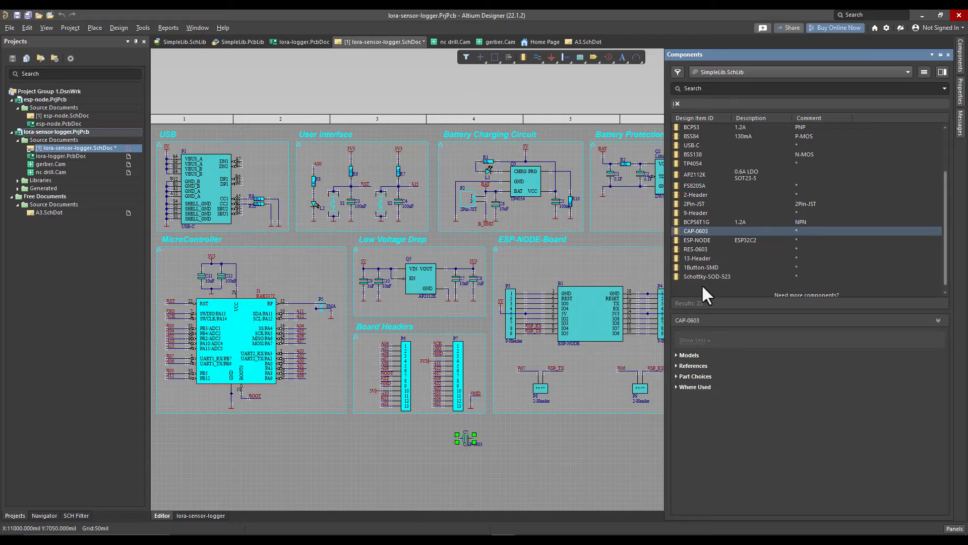
pyautogui.moveTo(673, 251); pyautogui.dragTo(545, 461)
pyautogui.moveTo(706, 276); pyautogui.dragTo(483, 404)
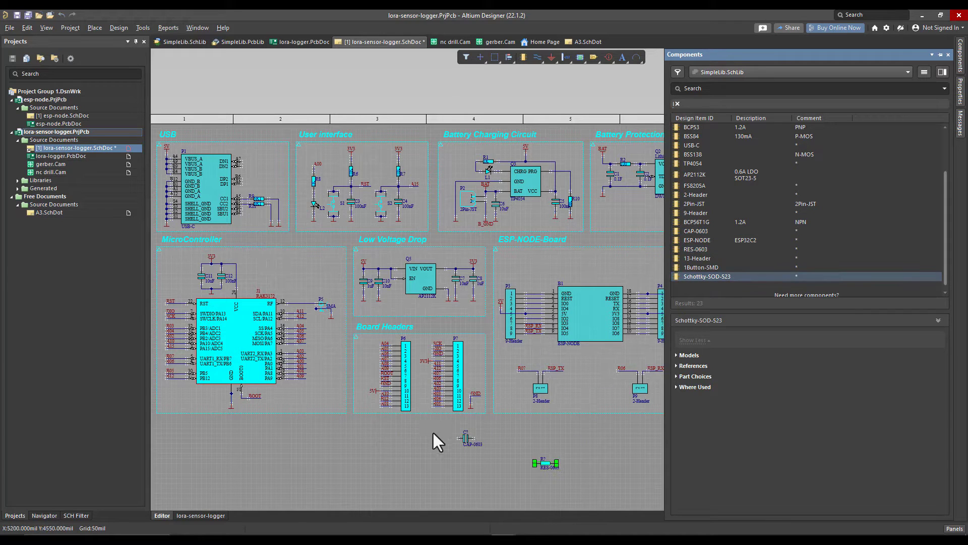
pyautogui.click(532, 401)
pyautogui.keyDown('ctrl'); pyautogui.scroll(2, 531, 404); pyautogui.keyUp('ctrl')
pyautogui.moveTo(531, 404); pyautogui.dragTo(560, 343, button='right')
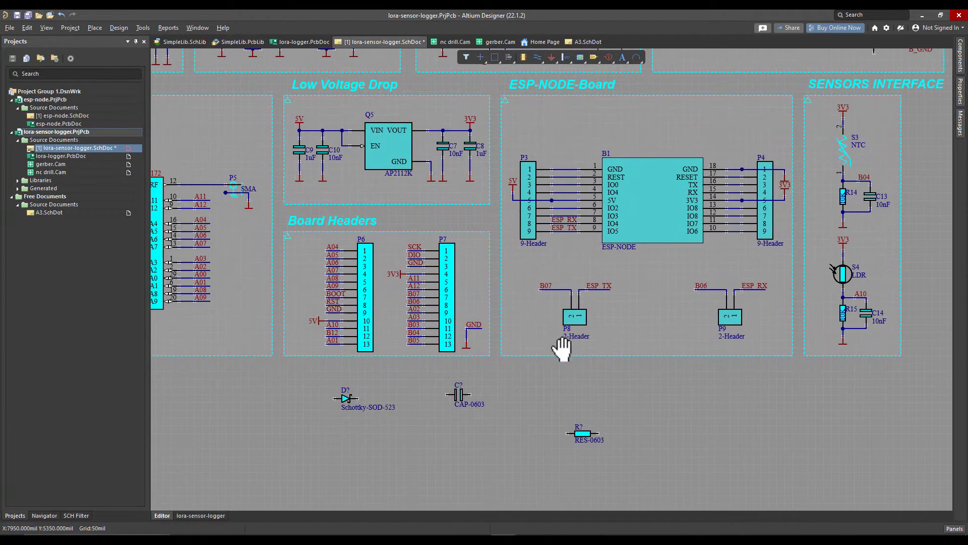
pyautogui.moveTo(579, 392); pyautogui.dragTo(601, 410, button='right')
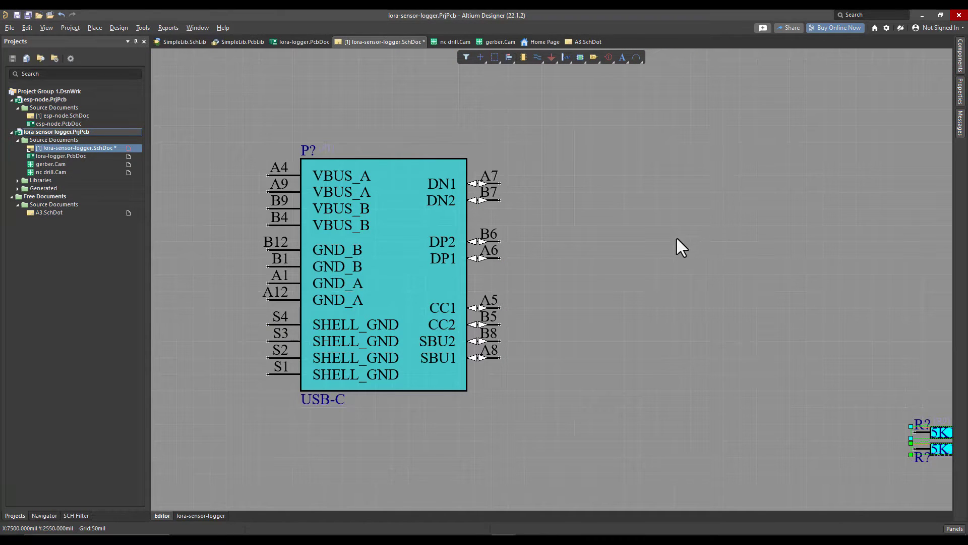
# Step: Draw a vertical ground wire beside the USB-C connector, joining pin S1 to pin B12
pyautogui.keyDown('ctrl'); pyautogui.scroll(-3, 656, 236); pyautogui.keyUp('ctrl')
pyautogui.keyDown('ctrl'); pyautogui.scroll(3, 621, 277); pyautogui.keyUp('ctrl')
pyautogui.hotkey('ctrl', 'w')
pyautogui.keyDown('ctrl'); pyautogui.scroll(1, 594, 262); pyautogui.keyUp('ctrl')
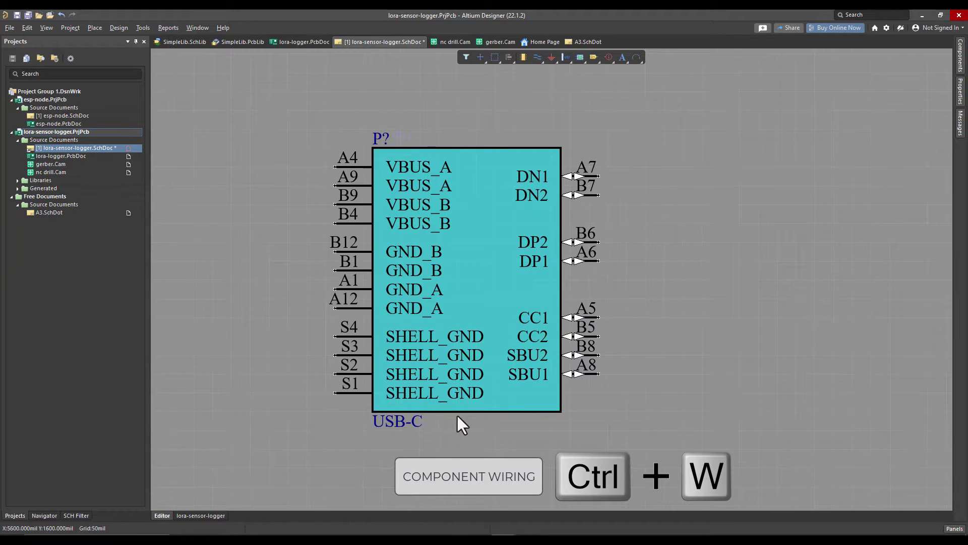
pyautogui.click(338, 393)
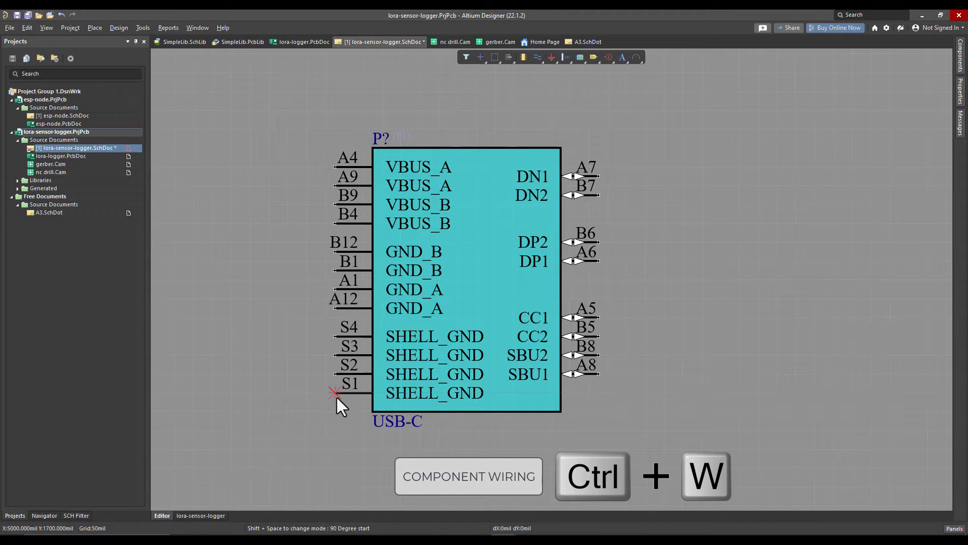
pyautogui.click(307, 393)
pyautogui.click(335, 251)
# Step: Wire the USB-C connector's remaining GND and SHELL_GND pins to the wire between S1 and B12
pyautogui.click(335, 271)
pyautogui.click(307, 271)
pyautogui.click(335, 288)
pyautogui.click(307, 289)
pyautogui.press('Escape')
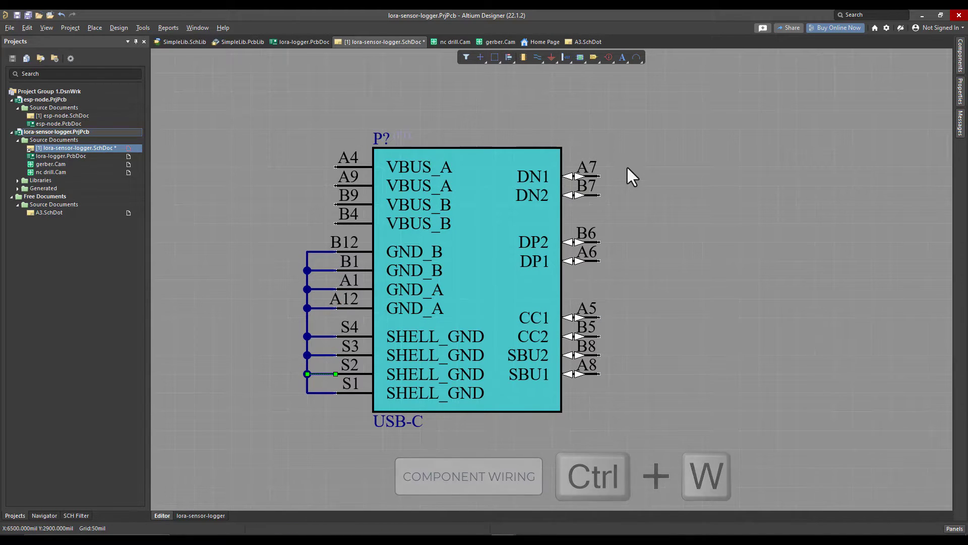
# Step: Place a bar-style GND power port facing downward below the USB-C connector and connect it to the ground wire
pyautogui.click(555, 59)
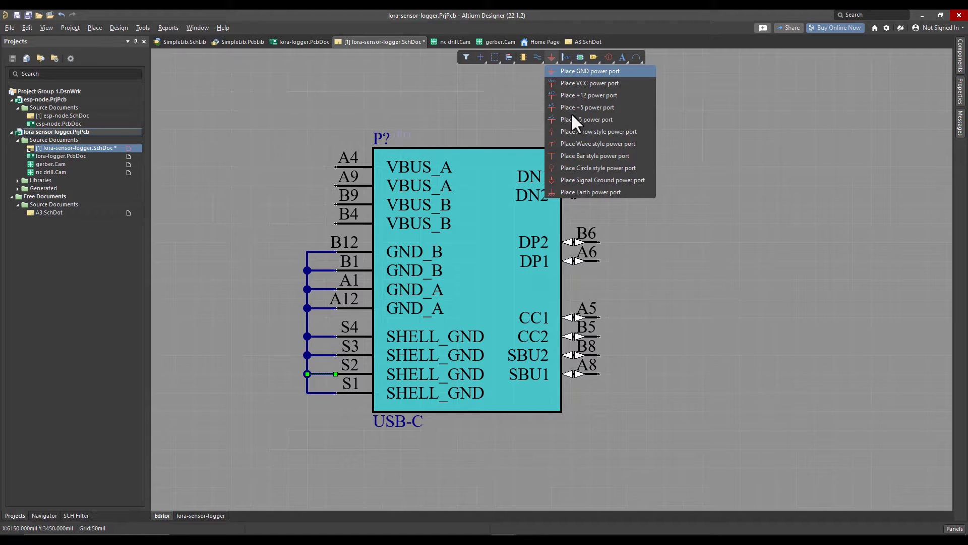
pyautogui.click(586, 154)
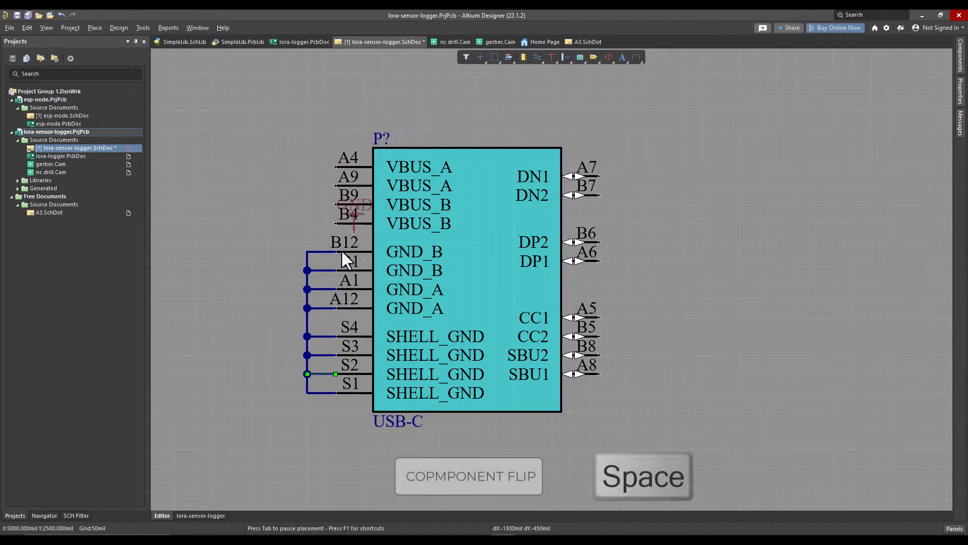
pyautogui.press('space')
pyautogui.press('space')
pyautogui.click(306, 425)
pyautogui.click(304, 443)
pyautogui.press('space')
pyautogui.press('space')
pyautogui.press('space')
pyautogui.press('space')
pyautogui.press('space')
pyautogui.press('space')
pyautogui.press('space')
# Step: Join the USB-C connector's four VBUS pins with a vertical wire extending above pin A4
pyautogui.moveTo(450, 290)
pyautogui.mouseDown(button='right')
pyautogui.moveTo(457, 255)
pyautogui.moveTo(452, 289)
pyautogui.moveTo(441, 283)
pyautogui.mouseUp(button='right')
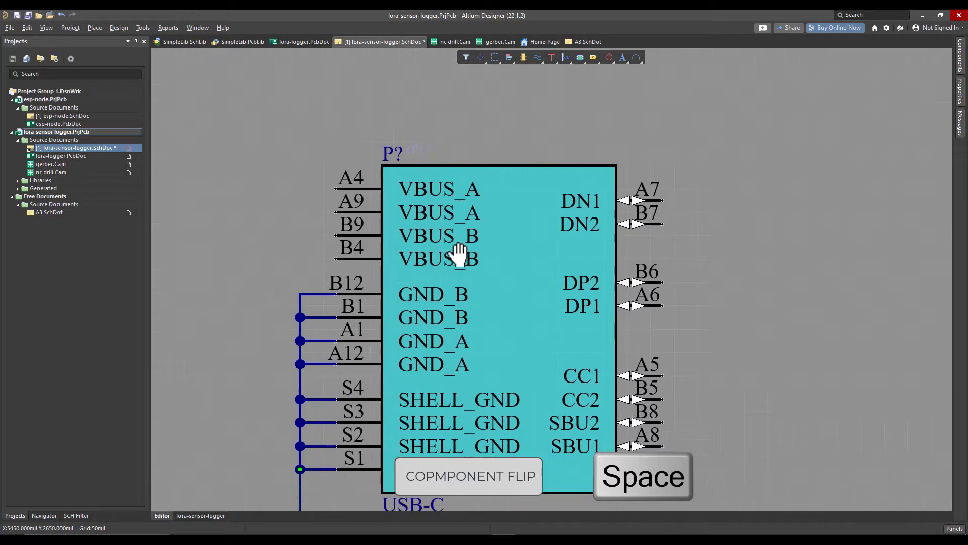
pyautogui.keyDown('ctrl'); pyautogui.scroll(-2, 458, 254); pyautogui.keyUp('ctrl')
pyautogui.keyDown('ctrl'); pyautogui.scroll(1, 428, 242); pyautogui.keyUp('ctrl')
pyautogui.hotkey('ctrl', 'w')
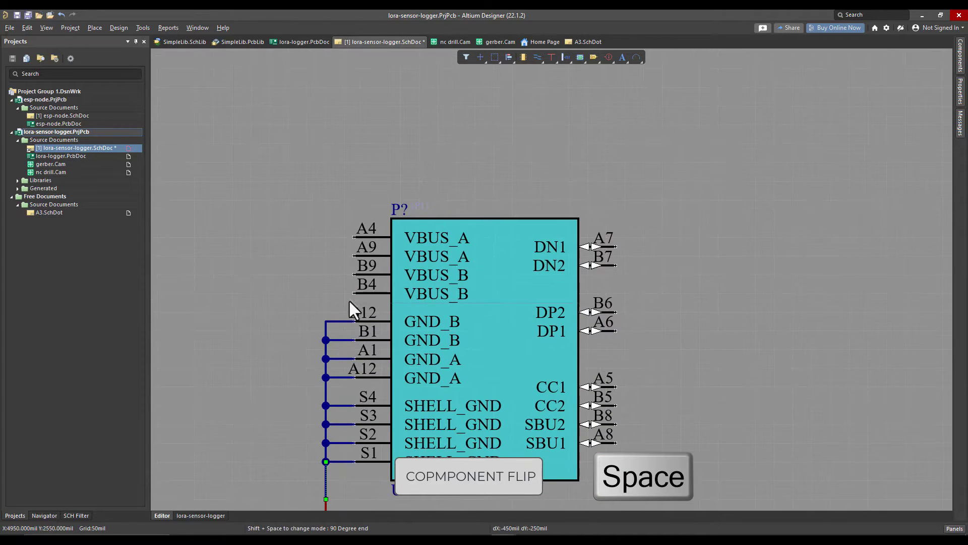
pyautogui.click(353, 293)
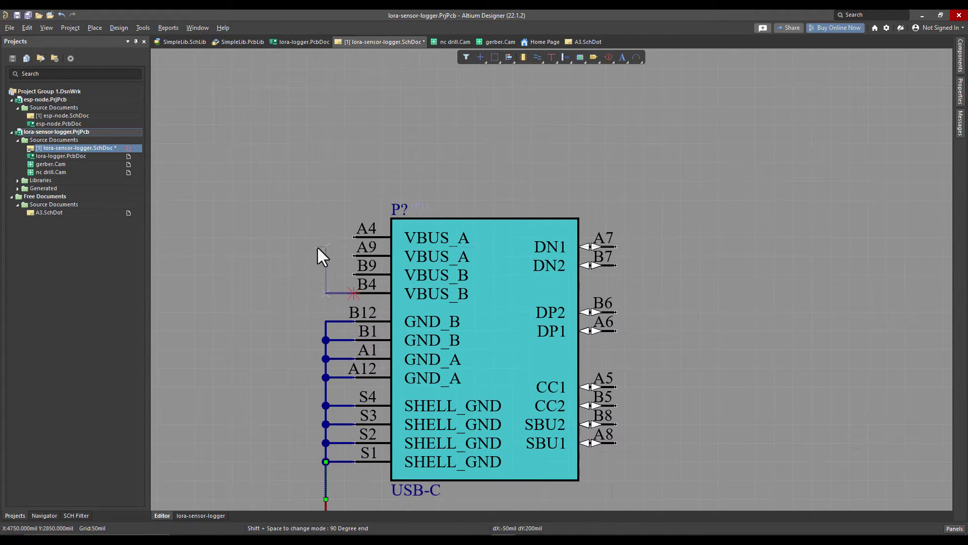
pyautogui.click(326, 199)
pyautogui.moveTo(460, 146); pyautogui.dragTo(469, 169, button='right')
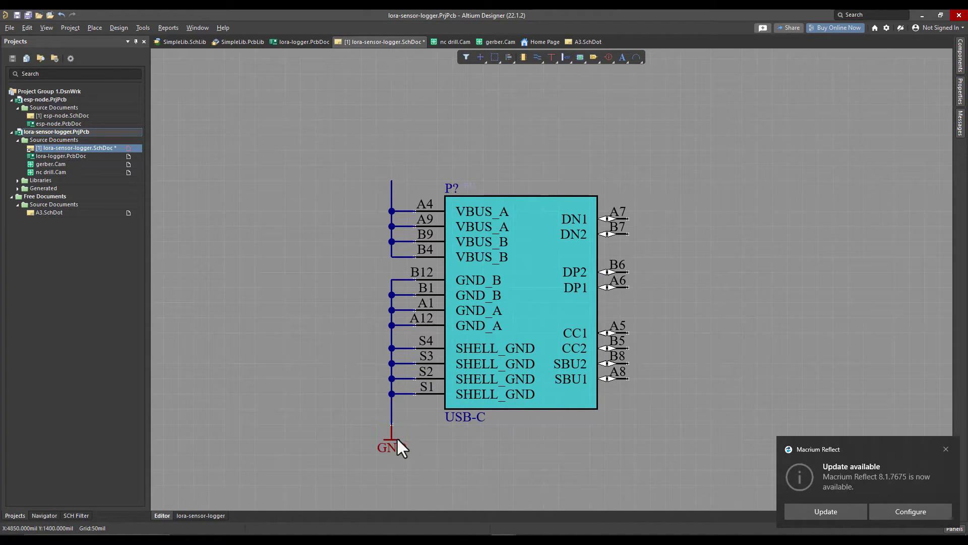
# Step: Paste a copy of the power port facing upward on top of the VBUS wire and name it 5V
pyautogui.hotkey('ctrl', 'v')
pyautogui.press('space')
pyautogui.press('space')
pyautogui.click(390, 176)
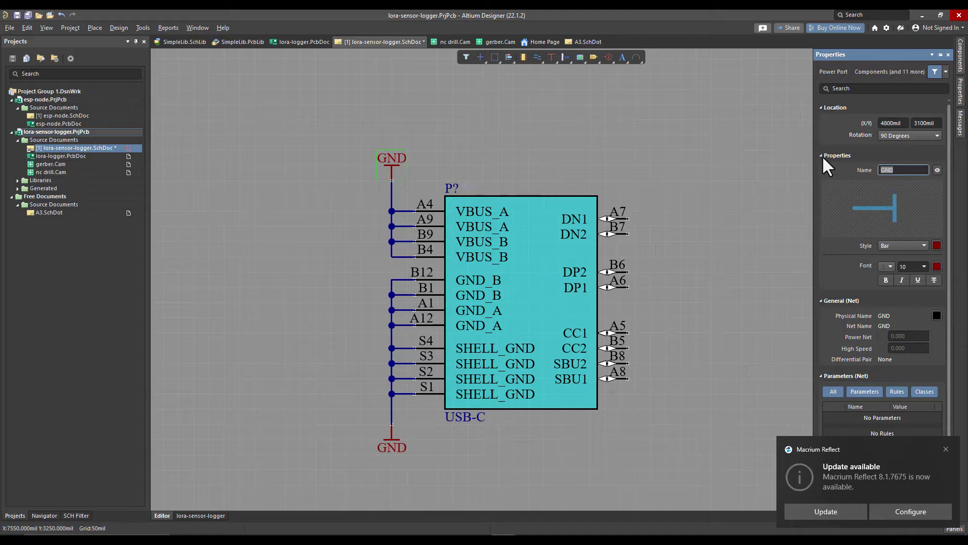
pyautogui.write('5V')
pyautogui.press('Return')
# Step: Hide the name of the GND power port below the USB-C connector
pyautogui.click(394, 432)
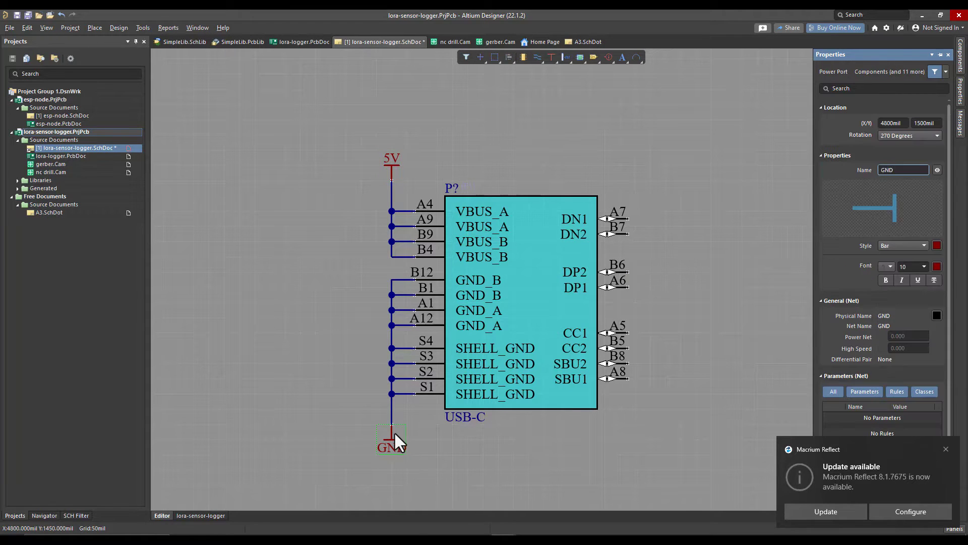
pyautogui.click(937, 170)
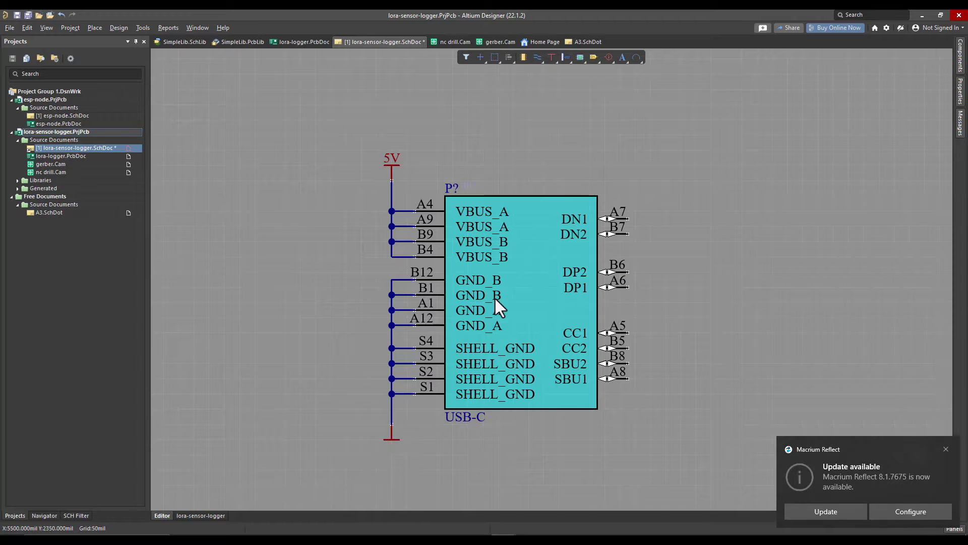
pyautogui.keyDown('ctrl'); pyautogui.scroll(-5, 409, 383); pyautogui.keyUp('ctrl')
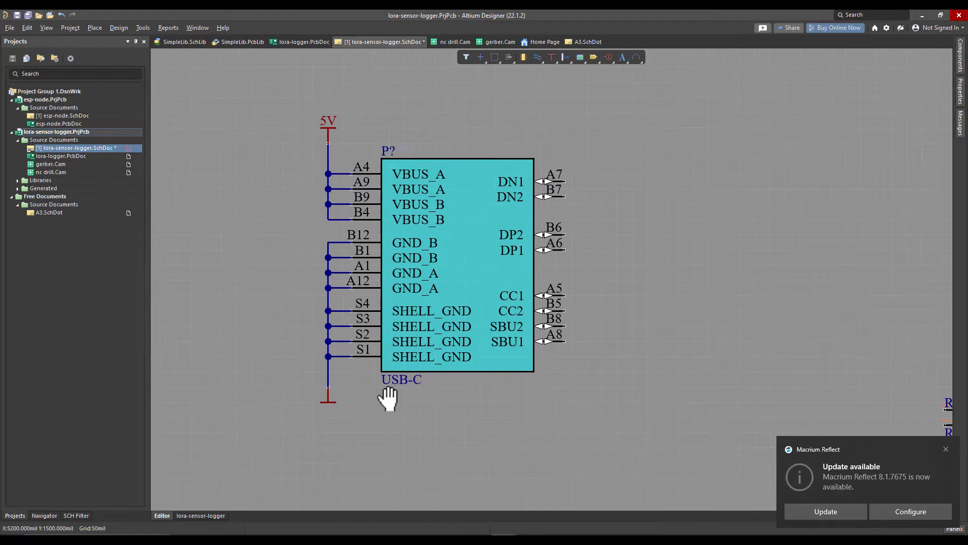
# Step: Place two 5K1 resistors beside the USB-C connector and wire them to its CC1 and CC2 pins
pyautogui.click(750, 341)
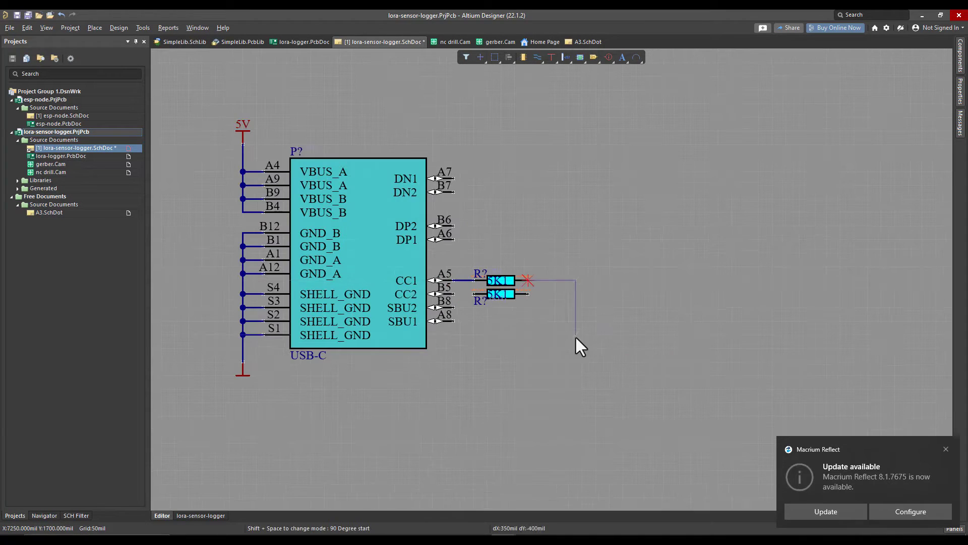
pyautogui.click(528, 293)
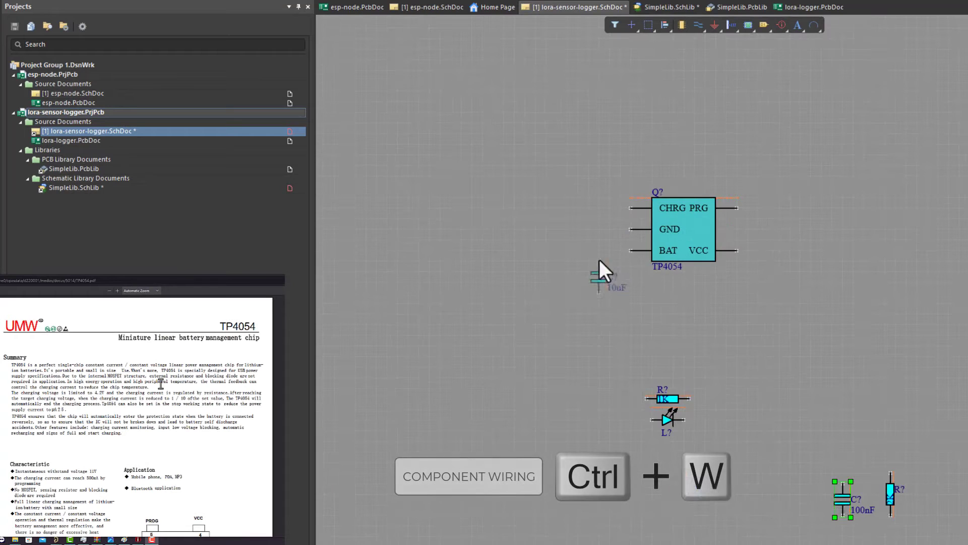
# Step: Connect the 10uF capacitor between the TP4054's BAT pin and a GND power port, and move the LED beside the CHRG pin
pyautogui.click(715, 25)
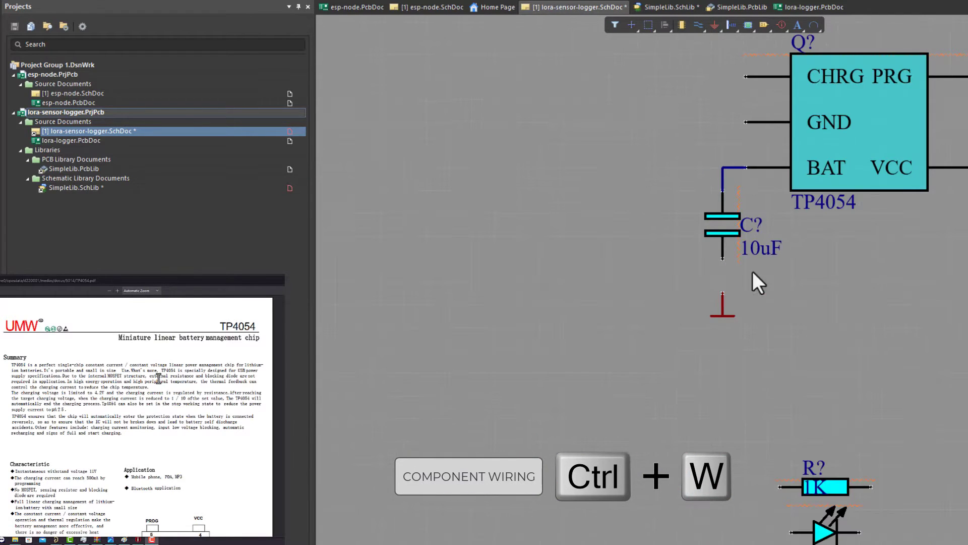
pyautogui.click(722, 294)
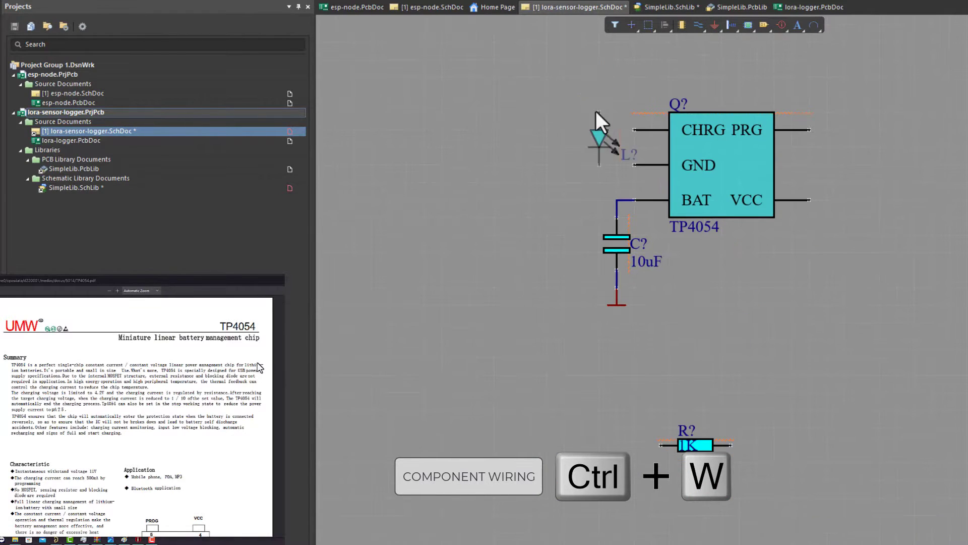
pyautogui.moveTo(594, 111); pyautogui.dragTo(580, 128)
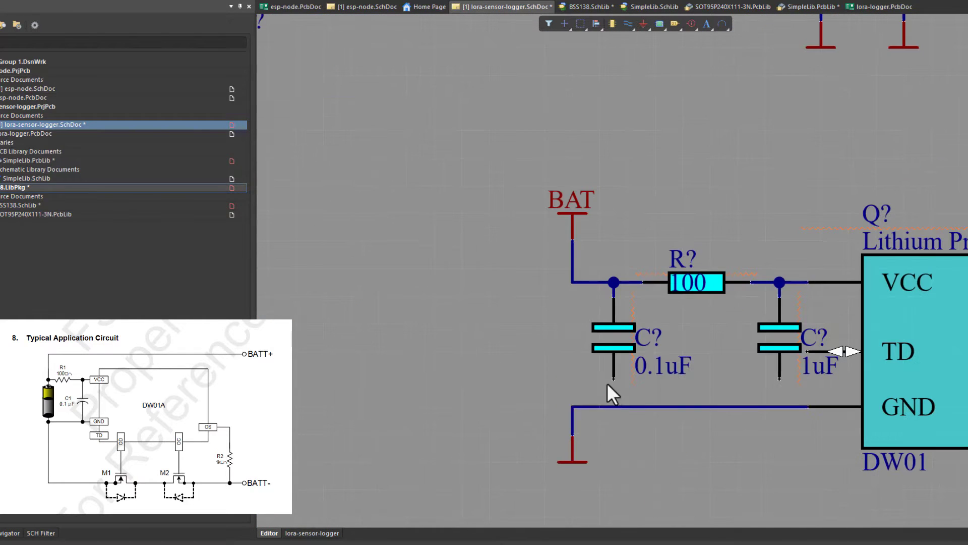
# Step: Wire the DW01's OC and OD pins to the FS8205A gates, ground S1 and S2, and join the 1K CS resistor to S2
pyautogui.keyDown('ctrl'); pyautogui.scroll(-5, 607, 383); pyautogui.keyUp('ctrl')
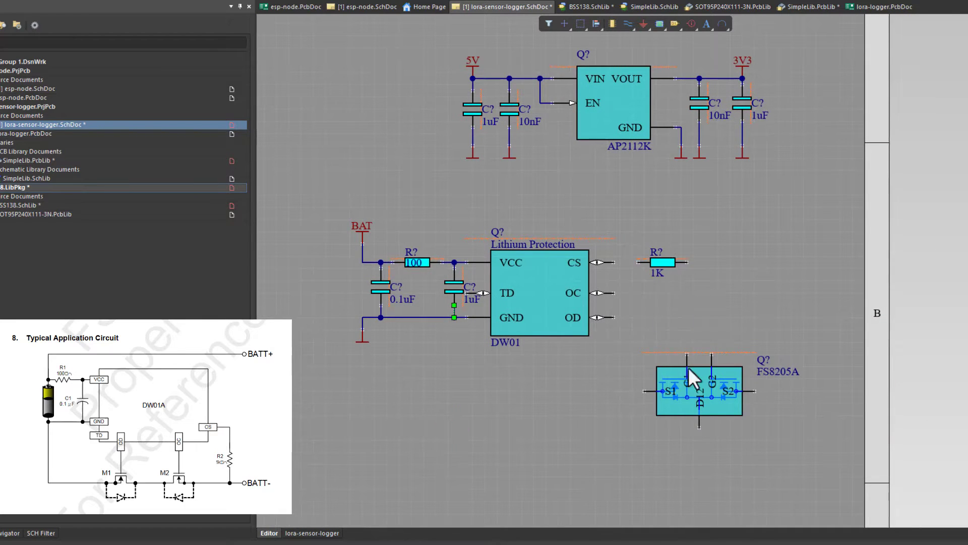
pyautogui.moveTo(688, 367)
pyautogui.mouseDown()
pyautogui.moveTo(689, 393)
pyautogui.moveTo(694, 350)
pyautogui.mouseUp()
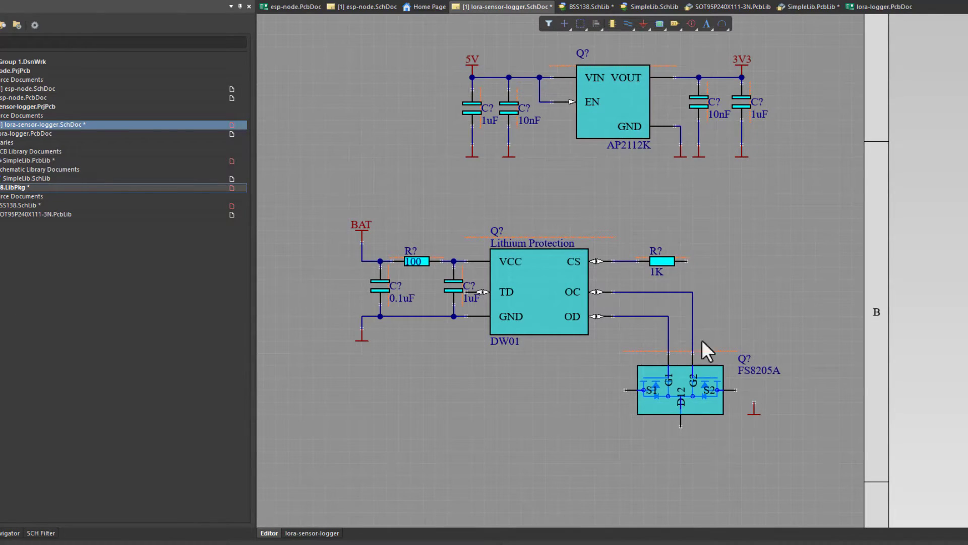
pyautogui.keyDown('ctrl'); pyautogui.scroll(3, 607, 407); pyautogui.keyUp('ctrl')
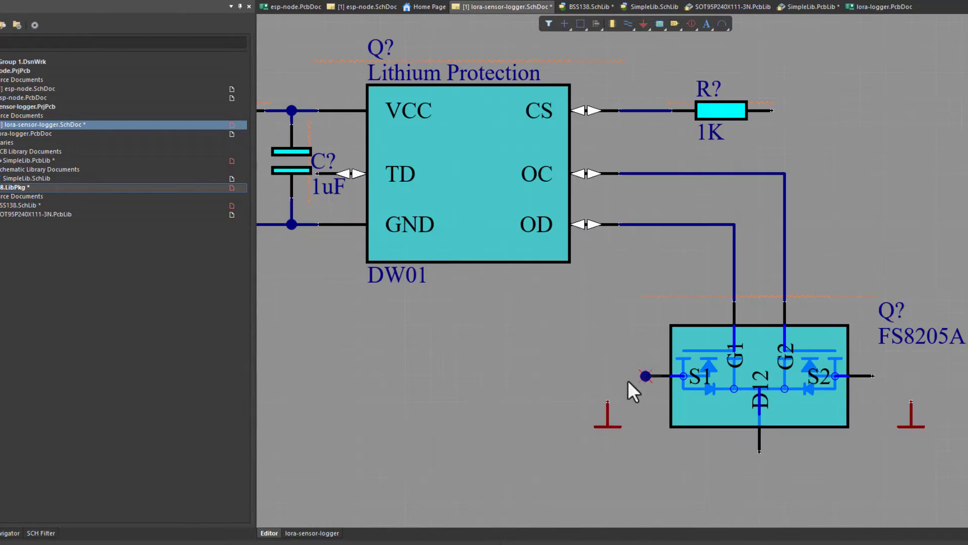
pyautogui.keyDown('ctrl'); pyautogui.scroll(-2, 862, 355); pyautogui.keyUp('ctrl')
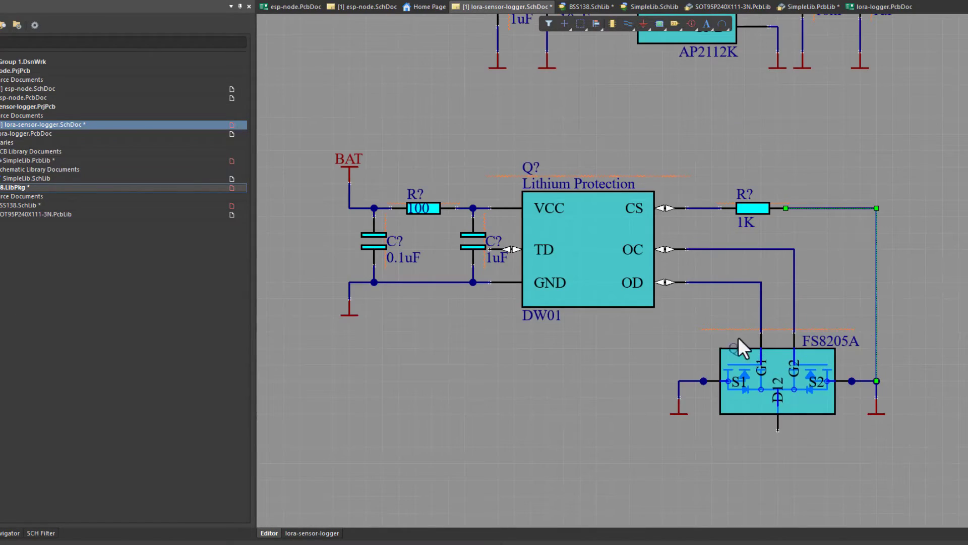
pyautogui.keyDown('ctrl'); pyautogui.scroll(-3, 525, 420); pyautogui.keyUp('ctrl')
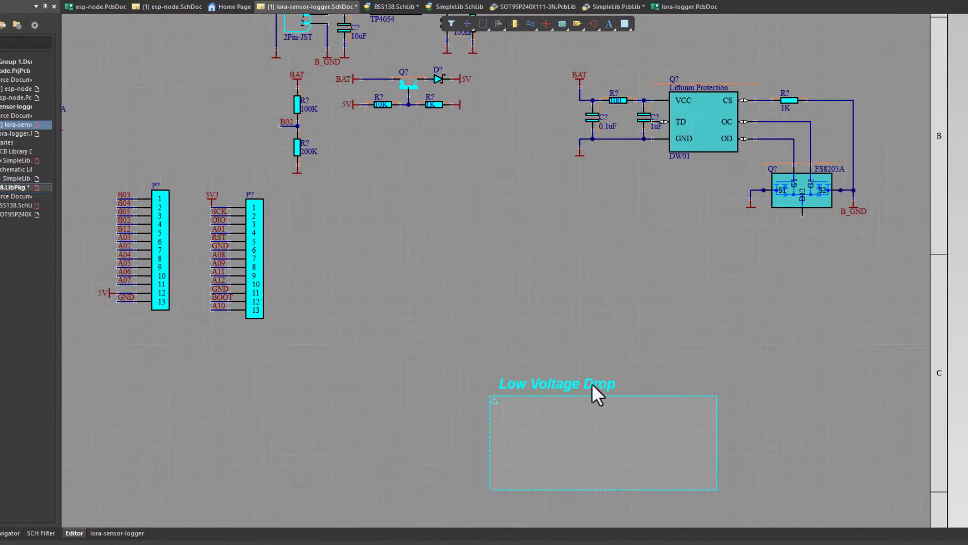
# Step: Retitle the copied Low Voltage Drop heading as "Battery Protection" and enlarge its blanket to enclose the DW01 and FS8205A circuit
pyautogui.doubleClick(592, 383)
pyautogui.write('attery Protection')
pyautogui.press('Return')
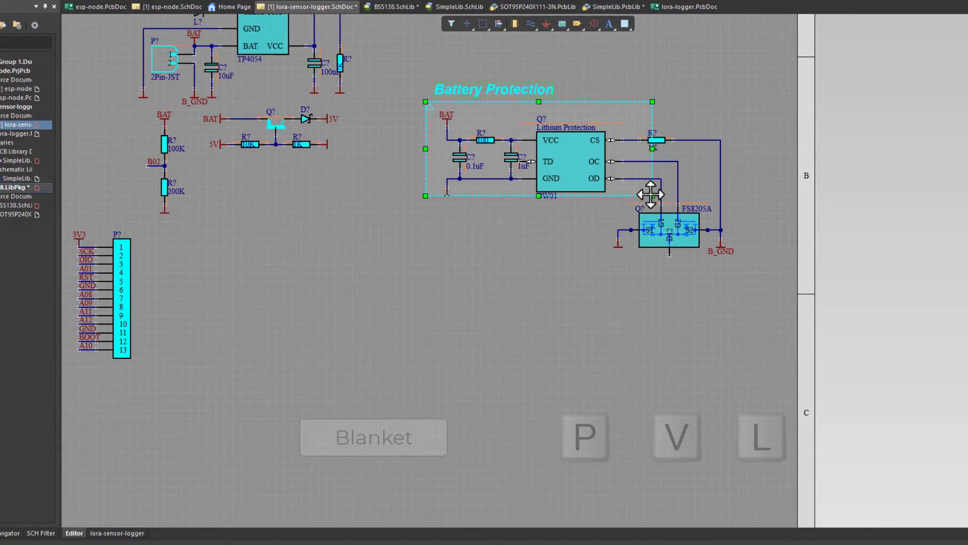
pyautogui.moveTo(652, 209); pyautogui.dragTo(761, 357)
pyautogui.scroll(3, 510, 292)
pyautogui.moveTo(510, 293); pyautogui.dragTo(510, 185)
pyautogui.moveTo(404, 306); pyautogui.dragTo(614, 334, button='right')
pyautogui.moveTo(524, 240); pyautogui.dragTo(525, 206)
# Step: Paste a copy of the blanket and heading over the TP4054 circuit, title it "Battery Charging Circuit" and stretch it around the parts
pyautogui.hotkey('ctrl', 'v')
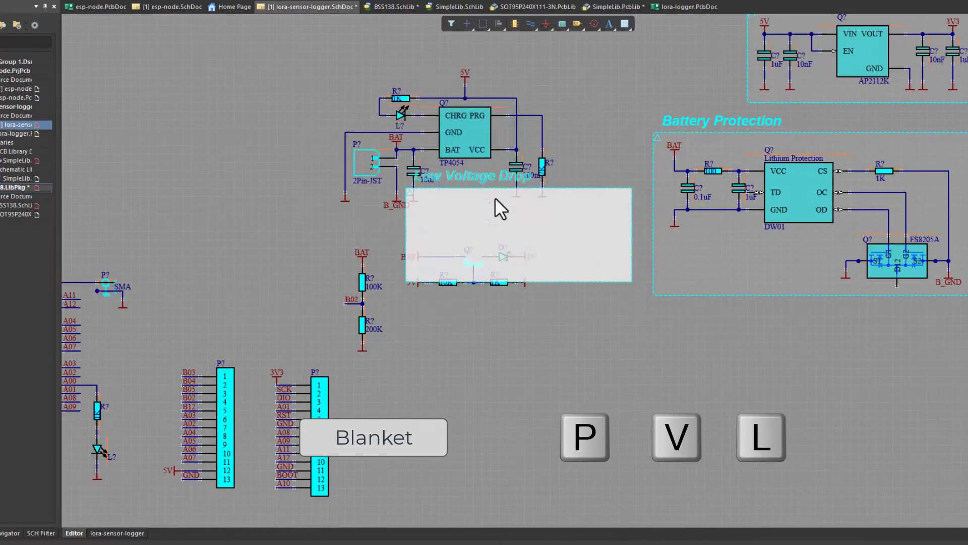
pyautogui.click(405, 83)
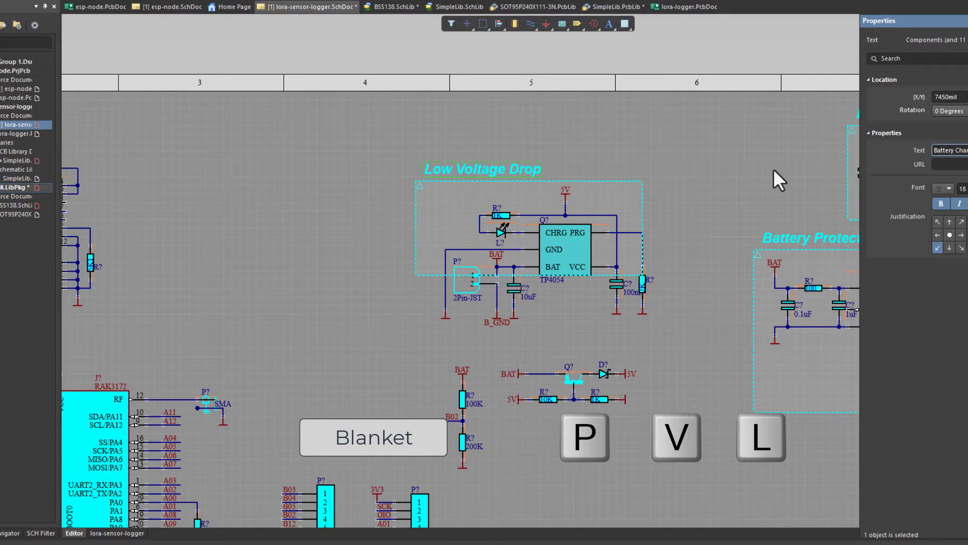
pyautogui.press('Return')
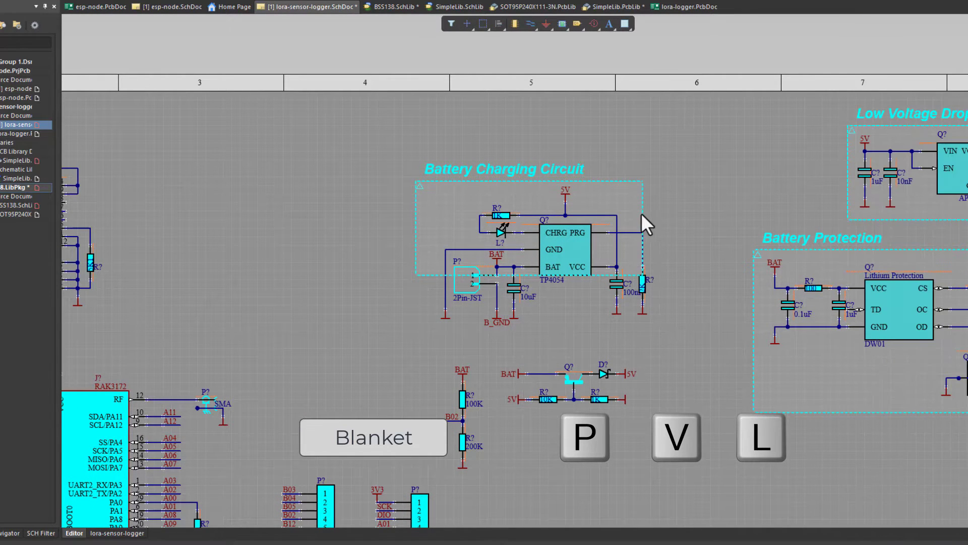
pyautogui.click(643, 275)
pyautogui.moveTo(644, 274); pyautogui.dragTo(661, 328)
pyautogui.moveTo(661, 329); pyautogui.dragTo(633, 243, button='right')
# Step: Reposition the Battery Charging Circuit block above the supply switching circuit and select the 100K/200K battery divider for relocation
pyautogui.moveTo(658, 272); pyautogui.dragTo(359, 53)
pyautogui.moveTo(495, 125); pyautogui.dragTo(476, 90)
pyautogui.moveTo(456, 153); pyautogui.dragTo(538, 200, button='right')
pyautogui.moveTo(551, 140); pyautogui.dragTo(631, 180)
pyautogui.scroll(-2, 631, 179)
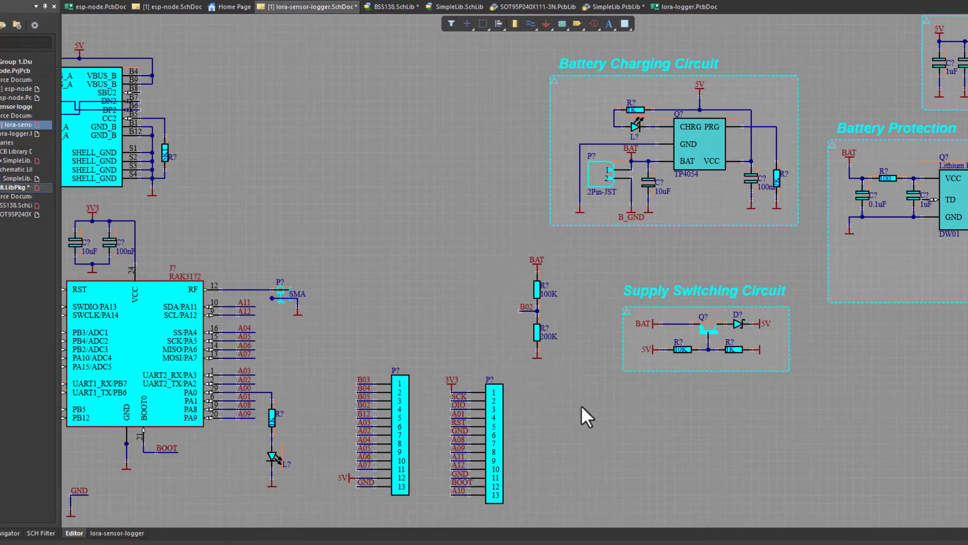
pyautogui.moveTo(507, 242); pyautogui.dragTo(567, 367)
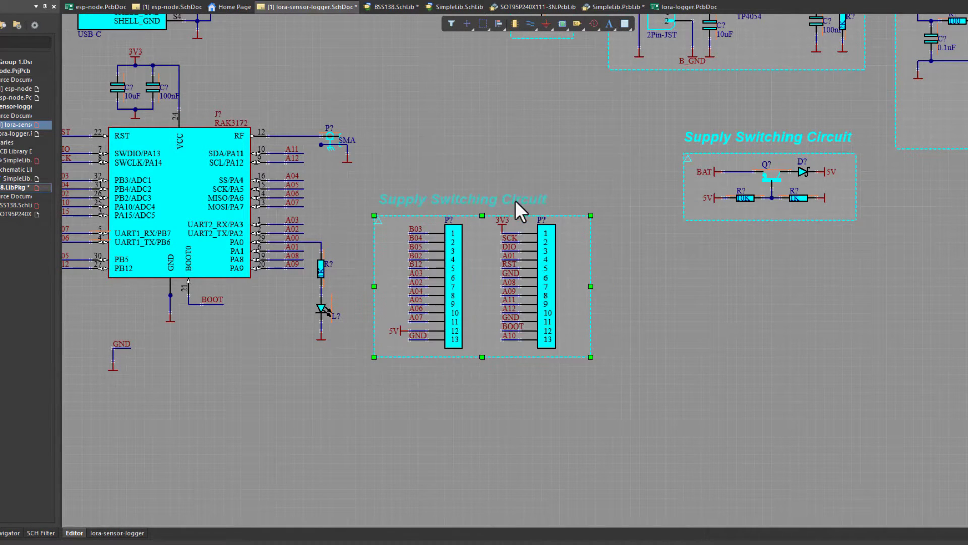
# Step: Retitle the copied heading above the two 13-pin headers as "Board Headers"
pyautogui.doubleClick(516, 202)
pyautogui.write('Board Headers')
pyautogui.press('Return')
# Step: Move the A00 LED circuit and the RST and A15 button circuits together in the space beside the USB-C connector
pyautogui.moveTo(415, 235); pyautogui.dragTo(795, 324, button='right')
pyautogui.keyDown('ctrl'); pyautogui.scroll(1, 704, 399); pyautogui.keyUp('ctrl')
pyautogui.moveTo(337, 182); pyautogui.dragTo(515, 309, button='right')
pyautogui.moveTo(391, 121); pyautogui.dragTo(520, 312)
pyautogui.moveTo(426, 232); pyautogui.dragTo(678, 147)
pyautogui.moveTo(156, 277); pyautogui.dragTo(303, 496)
pyautogui.moveTo(209, 416); pyautogui.dragTo(789, 150)
pyautogui.moveTo(810, 361); pyautogui.dragTo(774, 415, button='right')
pyautogui.moveTo(774, 415); pyautogui.dragTo(701, 276)
pyautogui.moveTo(724, 334); pyautogui.dragTo(578, 194)
pyautogui.moveTo(896, 234); pyautogui.dragTo(803, 277, button='right')
# Step: Paste a copy of the Battery Level Read blanket and stretch it around the LED and button circuits
pyautogui.click(804, 275)
pyautogui.hotkey('ctrl', 'c')
pyautogui.hotkey('ctrl', 'v')
pyautogui.click(729, 241)
pyautogui.click(676, 154)
pyautogui.click(687, 235)
pyautogui.moveTo(687, 235); pyautogui.dragTo(464, 132)
# Step: Copy the Battery Level Read heading above the LED and button blanket and change its text to "User interface"
pyautogui.moveTo(734, 93); pyautogui.dragTo(546, 117)
pyautogui.click(545, 117)
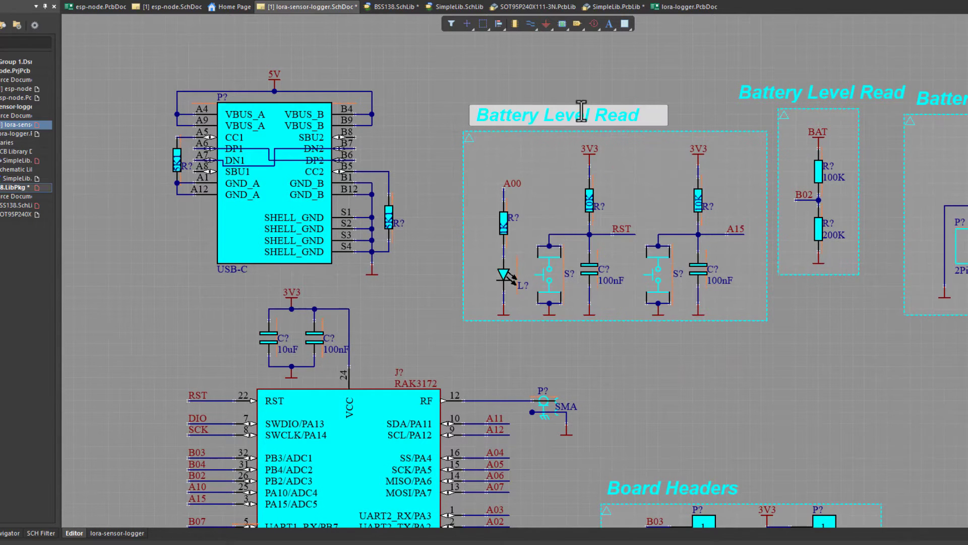
pyautogui.write('User interface')
pyautogui.press('Return')
pyautogui.keyDown('ctrl'); pyautogui.scroll(-2, 640, 157); pyautogui.keyUp('ctrl')
pyautogui.scroll(-3, 453, 406)
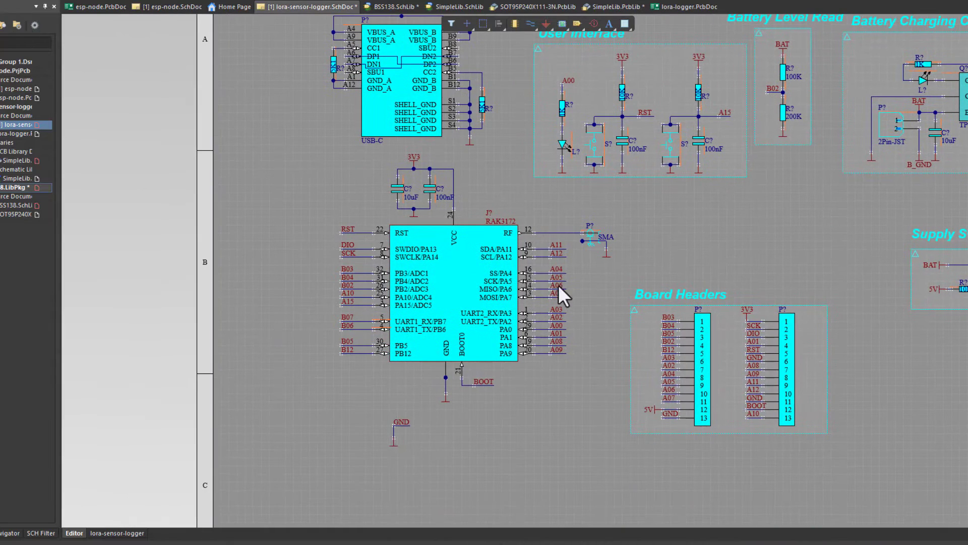
# Step: Move the GND label stub below the Board Headers block and shift the whole RAK3172 circuit down and to the left
pyautogui.moveTo(549, 482); pyautogui.dragTo(693, 467)
pyautogui.moveTo(331, 178); pyautogui.dragTo(620, 413)
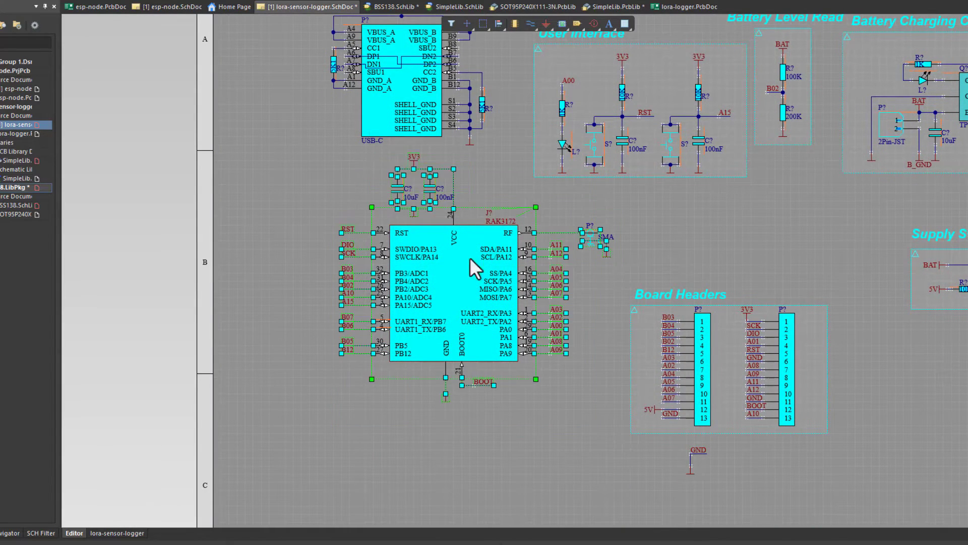
pyautogui.moveTo(469, 273); pyautogui.dragTo(401, 442)
pyautogui.click(605, 328)
# Step: Paste a copy of the Board Headers blanket and stretch it around the RAK3172 circuit
pyautogui.moveTo(638, 313); pyautogui.dragTo(650, 226, button='right')
pyautogui.click(649, 226)
pyautogui.hotkey('ctrl', 'c')
pyautogui.hotkey('ctrl', 'v')
pyautogui.click(362, 287)
pyautogui.moveTo(465, 350); pyautogui.dragTo(572, 489)
# Step: Paste a copy of the Board Headers heading above the RAK3172 blanket and change its text to "MicroController"
pyautogui.click(667, 202)
pyautogui.hotkey('ctrl', 'c')
pyautogui.hotkey('ctrl', 'v')
pyautogui.keyDown('ctrl'); pyautogui.scroll(2, 303, 207); pyautogui.keyUp('ctrl')
pyautogui.click(356, 225)
pyautogui.moveTo(356, 224); pyautogui.dragTo(440, 207, button='right')
pyautogui.doubleClick(459, 207)
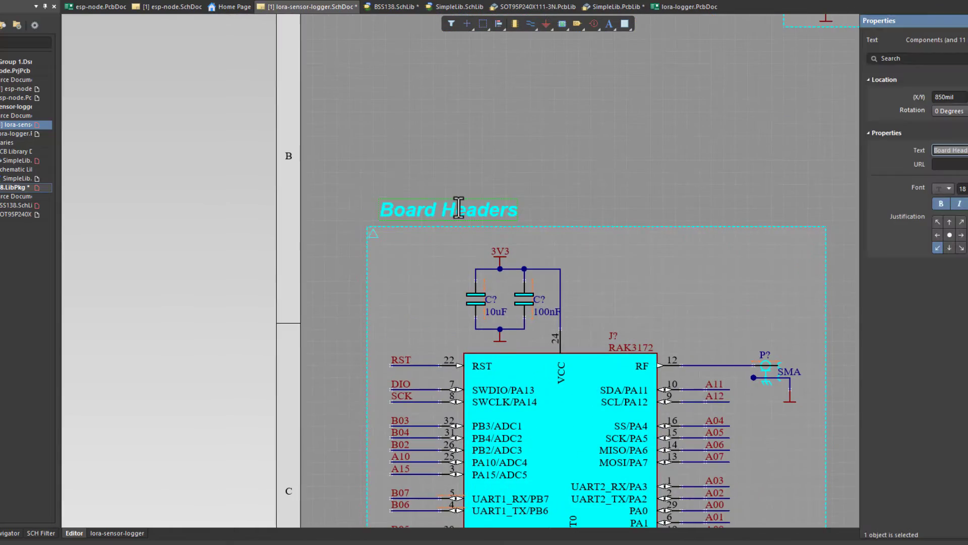
pyautogui.write('MicroController')
pyautogui.press('Return')
pyautogui.keyDown('ctrl'); pyautogui.scroll(-4, 512, 202); pyautogui.keyUp('ctrl')
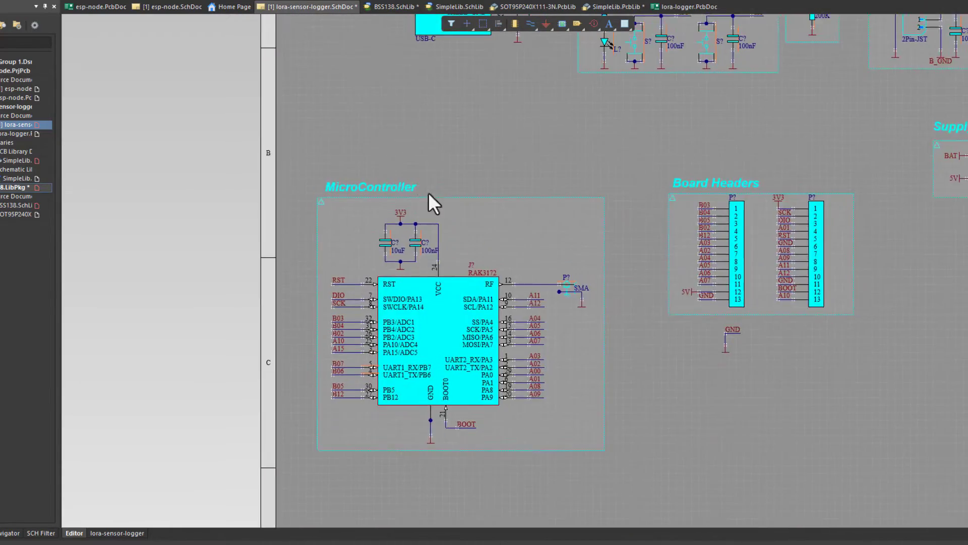
# Step: Delete the leftover 5V port and loose wires above the USB-C connector
pyautogui.moveTo(567, 267); pyautogui.dragTo(717, 415, button='right')
pyautogui.keyDown('ctrl'); pyautogui.scroll(4, 534, 276); pyautogui.keyUp('ctrl')
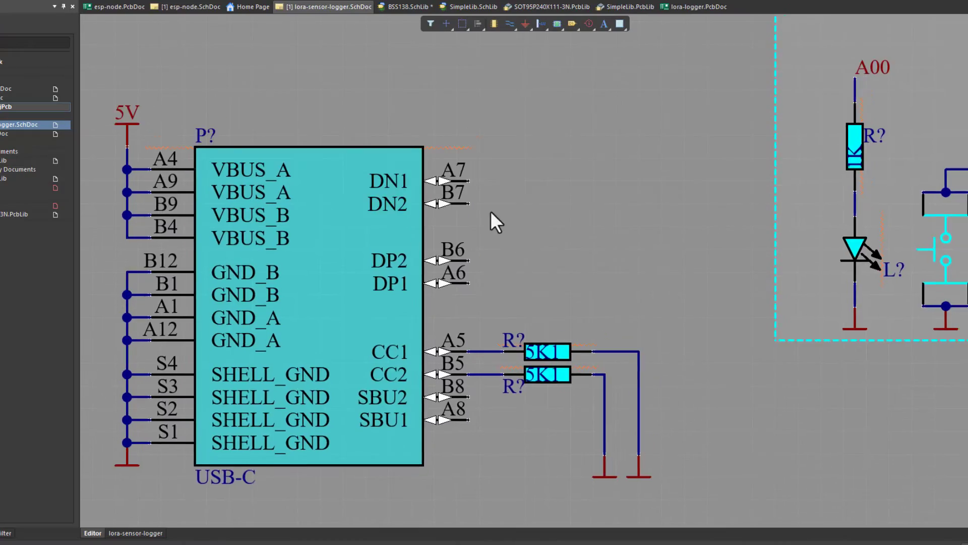
pyautogui.keyDown('ctrl'); pyautogui.scroll(-2, 700, 159); pyautogui.keyUp('ctrl')
pyautogui.moveTo(650, 143); pyautogui.dragTo(473, 62)
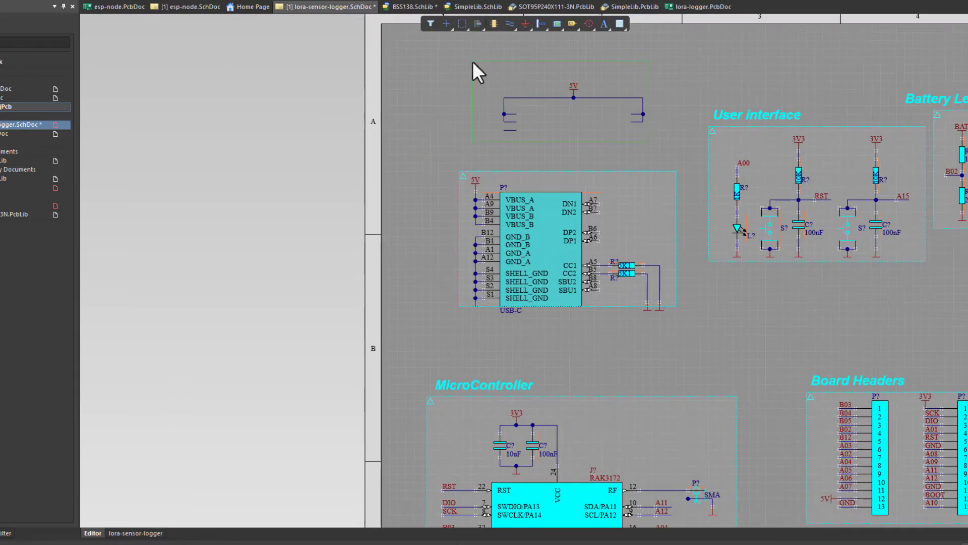
pyautogui.press('Delete')
# Step: Copy the User interface heading above the USB-C blanket and change its text to "USB"
pyautogui.keyDown('shift'); pyautogui.moveTo(739, 114); pyautogui.dragTo(511, 162); pyautogui.keyUp('shift')
pyautogui.doubleClick(511, 162)
pyautogui.write('USB')
pyautogui.keyDown('ctrl'); pyautogui.scroll(-4, 680, 277); pyautogui.keyUp('ctrl')
# Step: Move the USB block into the sheet's upper-left corner and fit the User interface block beside it with matching height
pyautogui.moveTo(721, 335); pyautogui.dragTo(692, 357, button='right')
pyautogui.moveTo(656, 355); pyautogui.dragTo(444, 197)
pyautogui.moveTo(575, 251); pyautogui.dragTo(519, 141)
pyautogui.moveTo(522, 144); pyautogui.dragTo(342, 177, button='right')
pyautogui.moveTo(711, 348); pyautogui.dragTo(492, 187)
pyautogui.moveTo(656, 334); pyautogui.dragTo(580, 270)
pyautogui.keyDown('ctrl'); pyautogui.scroll(2, 580, 284); pyautogui.keyUp('ctrl')
pyautogui.moveTo(649, 258); pyautogui.dragTo(648, 275)
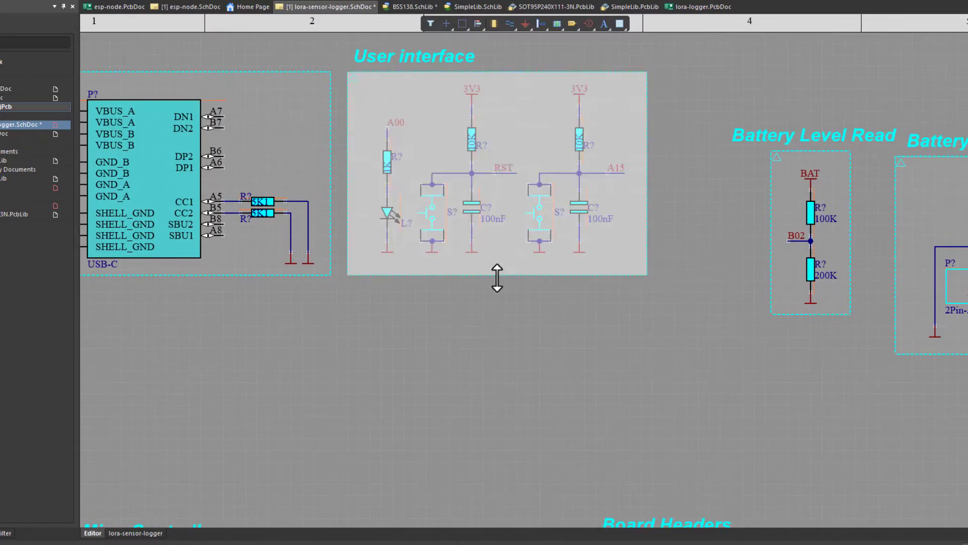
# Step: Move the Battery Level Read block down and line up the Battery Charging Circuit block beside the User interface block
pyautogui.keyDown('ctrl'); pyautogui.scroll(-3, 635, 277); pyautogui.keyUp('ctrl')
pyautogui.moveTo(569, 288); pyautogui.dragTo(429, 407)
pyautogui.moveTo(829, 355); pyautogui.dragTo(829, 364)
pyautogui.keyDown('ctrl'); pyautogui.scroll(3, 827, 393); pyautogui.keyUp('ctrl')
pyautogui.keyDown('ctrl'); pyautogui.scroll(-3, 588, 313); pyautogui.keyUp('ctrl')
pyautogui.click(691, 188)
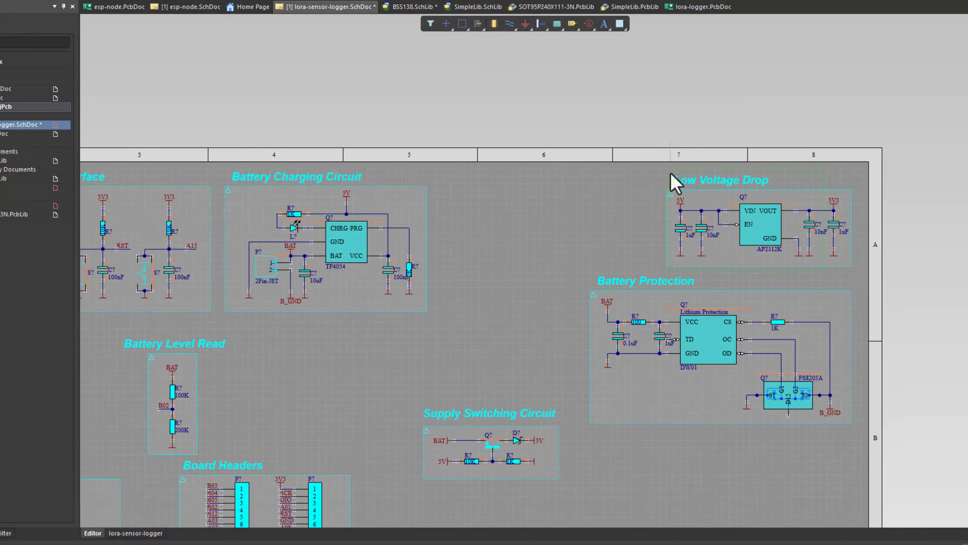
# Step: Move the Low Voltage Drop block down and bring the Battery Protection block beside the Battery Charging Circuit block
pyautogui.moveTo(703, 212); pyautogui.dragTo(664, 497)
pyautogui.moveTo(857, 429); pyautogui.dragTo(587, 272)
pyautogui.moveTo(621, 320); pyautogui.dragTo(457, 267)
# Step: Adjust the Battery Protection block's position and blanket edges to match the height of the Battery Charging Circuit block
pyautogui.keyDown('ctrl'); pyautogui.scroll(3, 500, 223); pyautogui.keyUp('ctrl')
pyautogui.moveTo(689, 411); pyautogui.dragTo(667, 399)
pyautogui.moveTo(711, 230); pyautogui.dragTo(711, 263)
pyautogui.click(542, 444)
pyautogui.moveTo(542, 443); pyautogui.dragTo(543, 428)
# Step: Move the Supply Switching Circuit and Battery Level Read blocks to the area beside the Battery Protection block
pyautogui.keyDown('ctrl'); pyautogui.scroll(-5, 707, 358); pyautogui.keyUp('ctrl')
pyautogui.moveTo(654, 400); pyautogui.dragTo(640, 376, button='right')
pyautogui.keyDown('ctrl'); pyautogui.scroll(3, 560, 404); pyautogui.keyUp('ctrl')
pyautogui.moveTo(560, 403); pyautogui.dragTo(554, 350, button='right')
pyautogui.moveTo(580, 391); pyautogui.dragTo(843, 172)
pyautogui.moveTo(306, 309); pyautogui.dragTo(595, 315)
# Step: Pack the MicroController block directly below the USB block, with the Low Voltage Drop and Board Headers blocks stacked beside it
pyautogui.moveTo(766, 445); pyautogui.dragTo(145, 316)
pyautogui.moveTo(464, 443); pyautogui.dragTo(533, 389, button='right')
pyautogui.moveTo(532, 390); pyautogui.dragTo(592, 393)
pyautogui.moveTo(280, 271); pyautogui.dragTo(673, 312)
pyautogui.moveTo(250, 398); pyautogui.dragTo(346, 273, button='right')
pyautogui.moveTo(346, 272); pyautogui.dragTo(329, 129)
pyautogui.moveTo(329, 129); pyautogui.dragTo(191, 246, button='right')
pyautogui.moveTo(698, 337); pyautogui.dragTo(417, 219)
pyautogui.moveTo(711, 478); pyautogui.dragTo(532, 344)
pyautogui.moveTo(532, 344); pyautogui.dragTo(410, 321)
pyautogui.keyDown('ctrl'); pyautogui.scroll(4, 400, 317); pyautogui.keyUp('ctrl')
pyautogui.keyDown('ctrl'); pyautogui.scroll(-2, 401, 316); pyautogui.keyUp('ctrl')
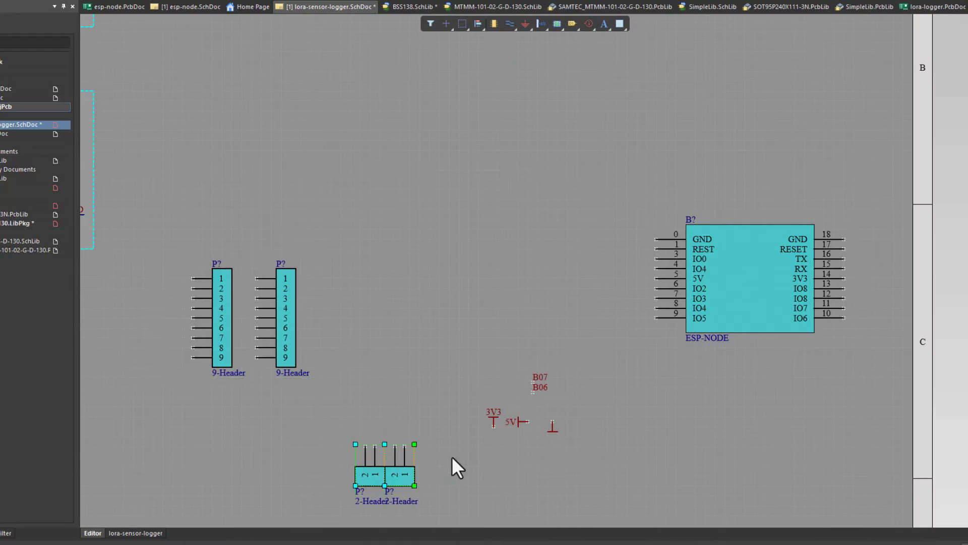
# Step: Move the pair of 2-pin headers up between the 9-pin headers and ESP-NODE, and bring net labels B07 and B06 beside them
pyautogui.click(437, 509)
pyautogui.moveTo(379, 461); pyautogui.dragTo(397, 210)
pyautogui.click(506, 337)
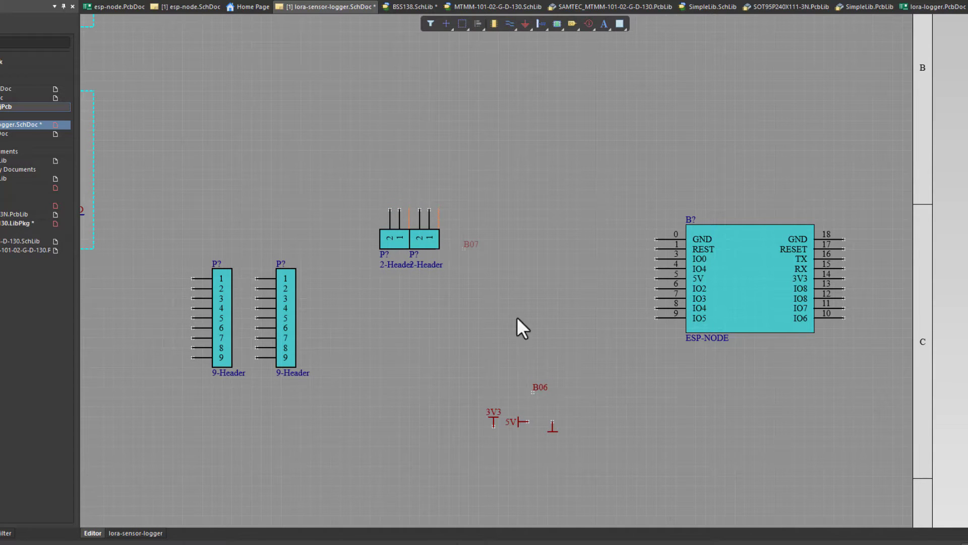
pyautogui.keyDown('ctrl'); pyautogui.scroll(3, 468, 258); pyautogui.keyUp('ctrl')
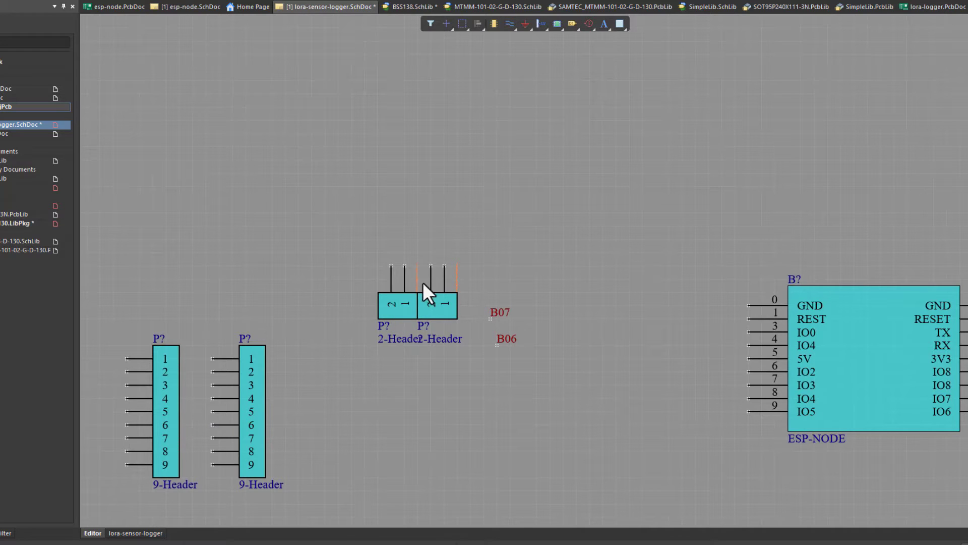
pyautogui.keyDown('ctrl'); pyautogui.scroll(-1, 423, 282); pyautogui.keyUp('ctrl')
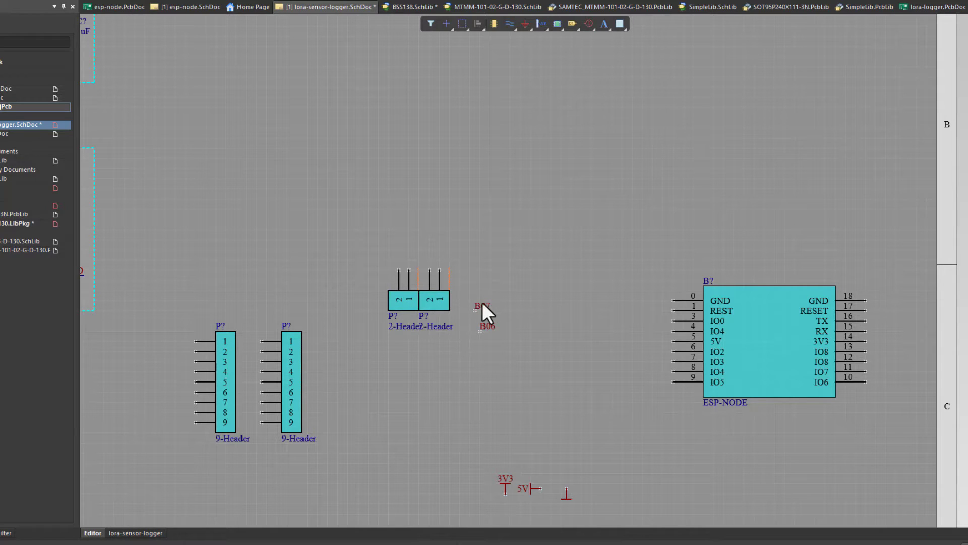
pyautogui.moveTo(381, 267); pyautogui.dragTo(424, 304, button='right')
# Step: Separate the two 2-pin headers vertically and wire net labels B06 and B07 to their pin 2, following the RAK3172's UART1 pins
pyautogui.keyDown('ctrl'); pyautogui.scroll(-2, 450, 345); pyautogui.keyUp('ctrl')
pyautogui.moveTo(450, 346); pyautogui.dragTo(755, 378, button='right')
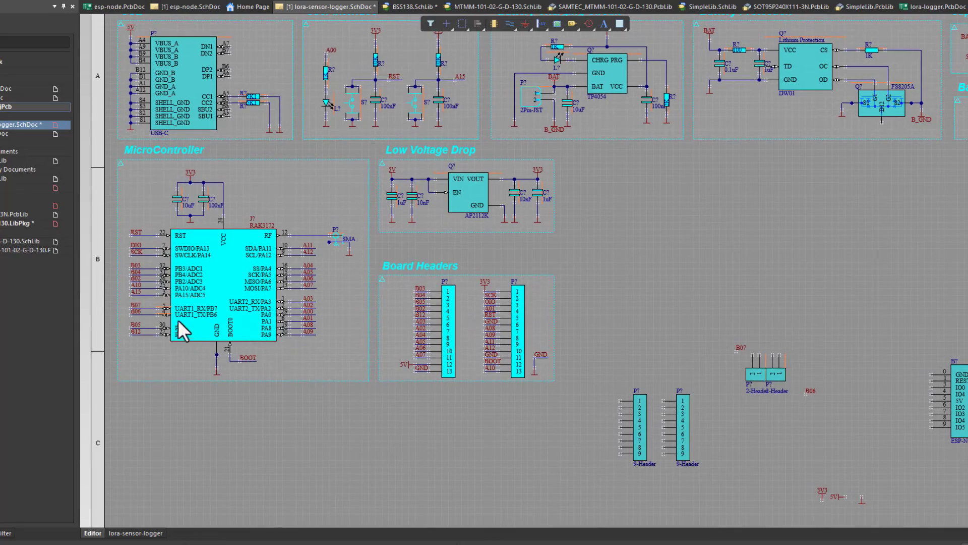
pyautogui.keyDown('ctrl'); pyautogui.scroll(3, 172, 317); pyautogui.keyUp('ctrl')
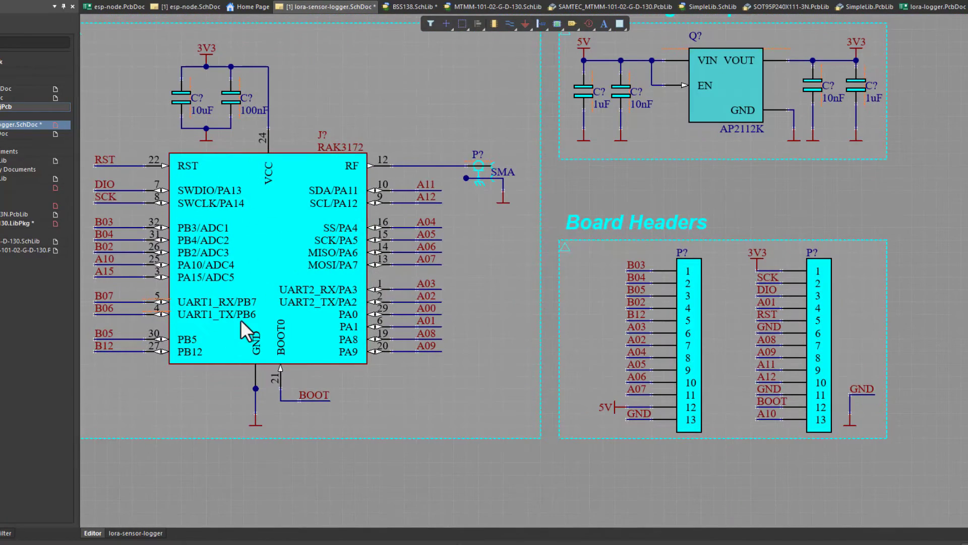
pyautogui.keyDown('ctrl'); pyautogui.scroll(-3, 249, 324); pyautogui.keyUp('ctrl')
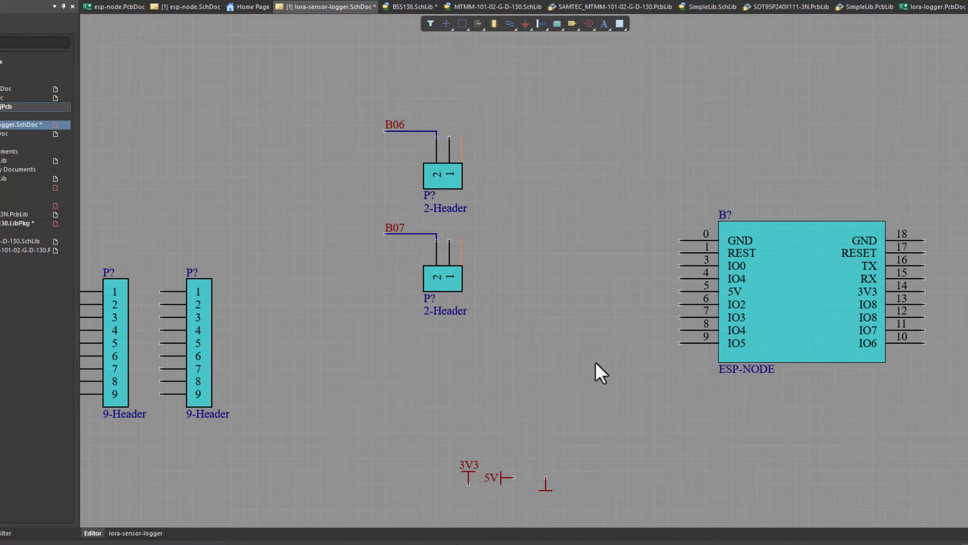
# Step: Move a 9-pin header in front of the ESP-NODE's pins 0–9 and mirror it so its pins face the module
pyautogui.moveTo(308, 371); pyautogui.dragTo(371, 363, button='right')
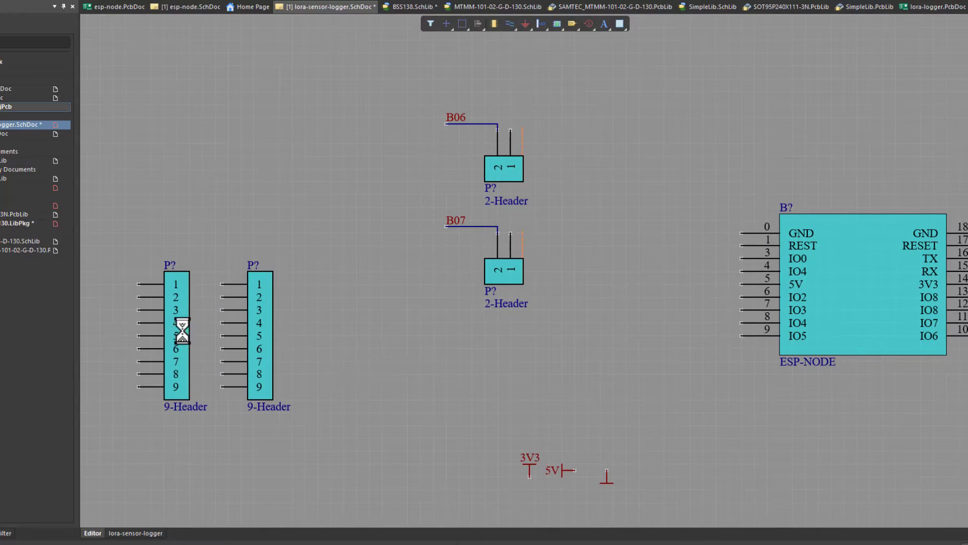
pyautogui.moveTo(162, 323); pyautogui.dragTo(630, 278)
pyautogui.moveTo(631, 305); pyautogui.dragTo(509, 292, button='right')
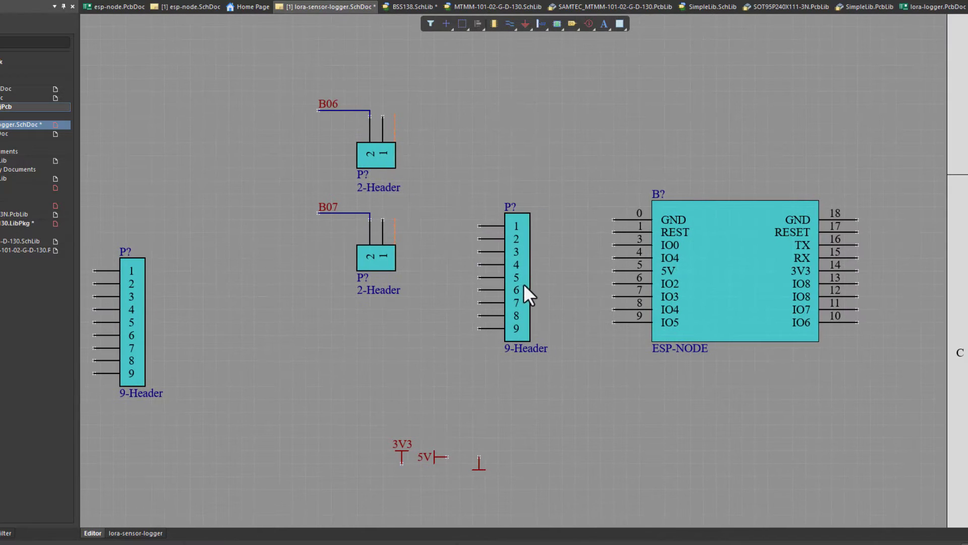
pyautogui.rightClick(523, 284)
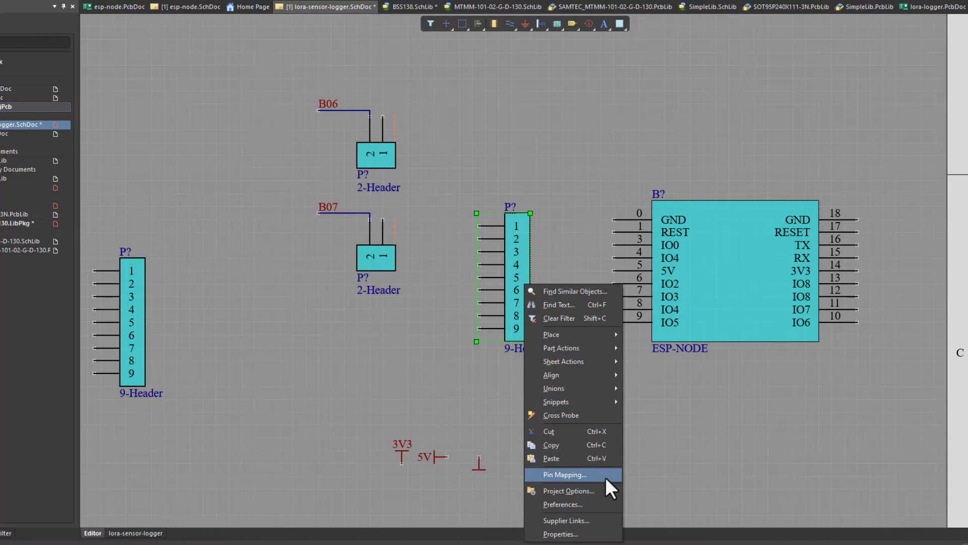
pyautogui.click(561, 534)
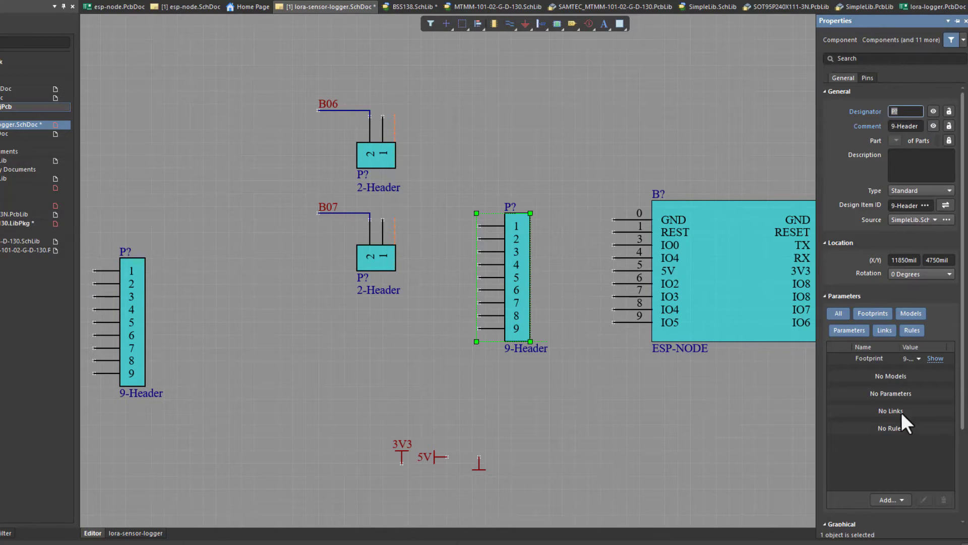
pyautogui.scroll(-3, 846, 277)
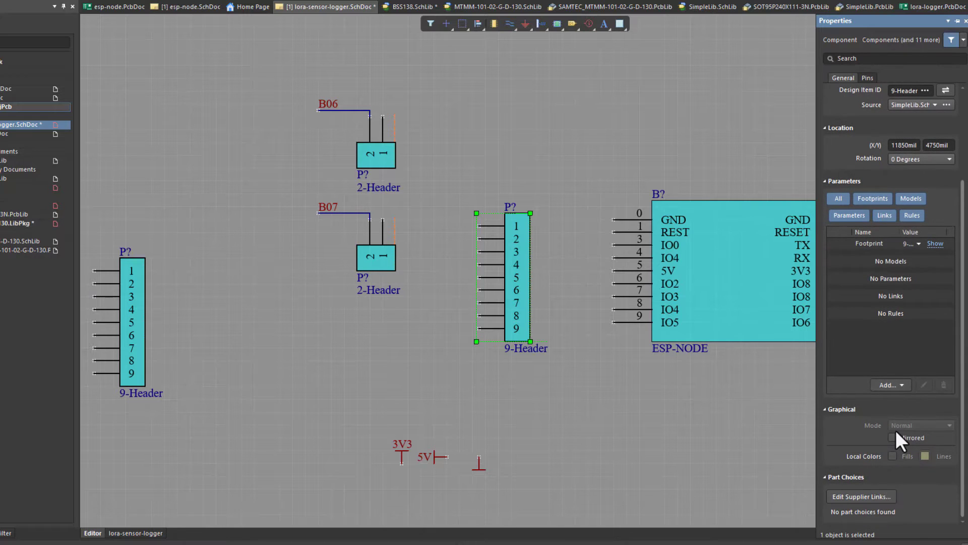
pyautogui.click(892, 437)
pyautogui.click(473, 306)
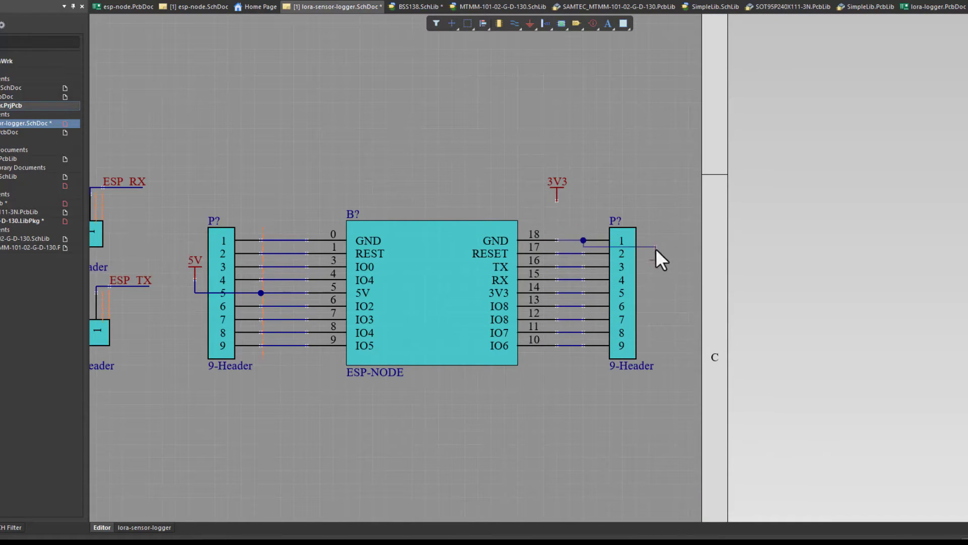
# Step: Wire ESP-NODE's GND pin 18 to the ground port and its 3V3 pin 14 to the 3V3 port beyond the second 9-pin header
pyautogui.keyDown('ctrl'); pyautogui.scroll(3, 655, 246); pyautogui.keyUp('ctrl')
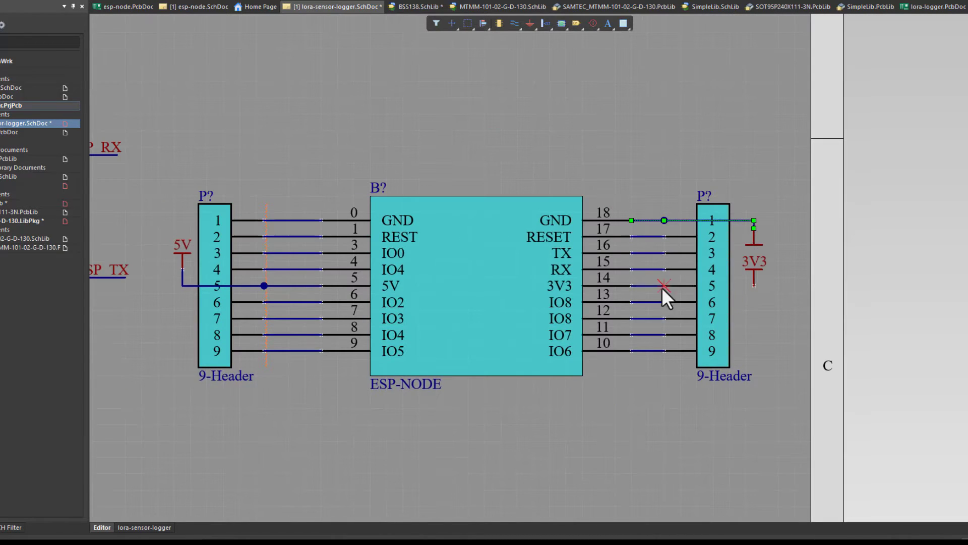
pyautogui.click(661, 286)
pyautogui.click(754, 285)
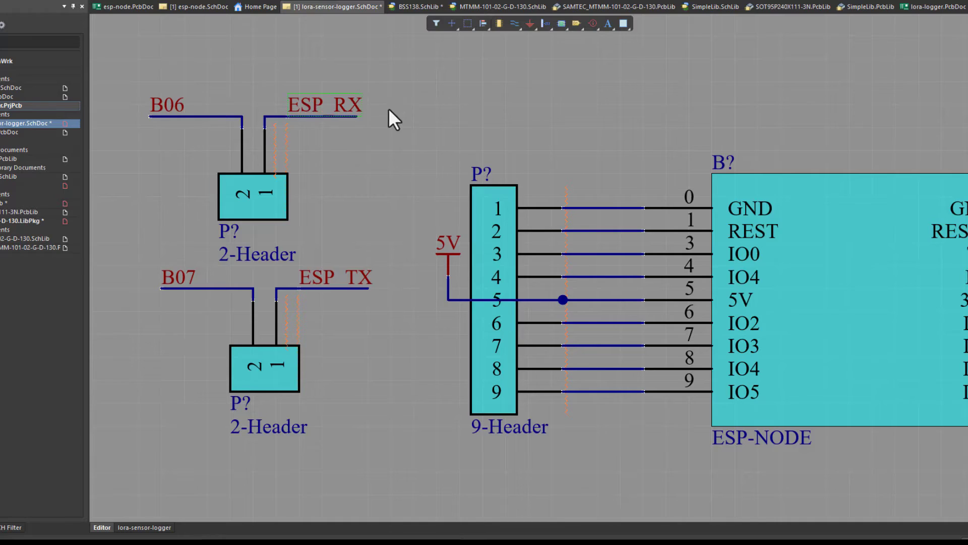
pyautogui.rightClick(530, 176)
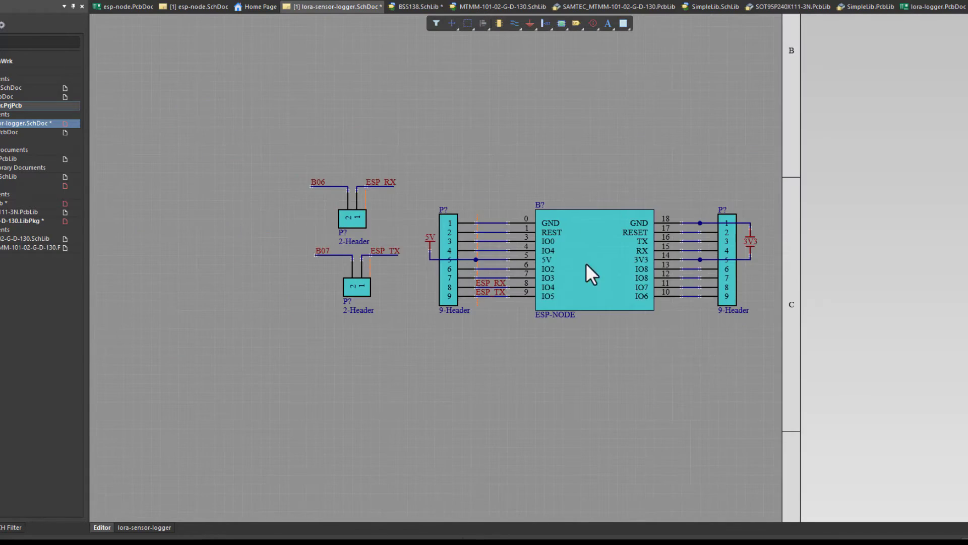
# Step: Paste a copied block title and blanket at the ESP-NODE circuit and title it ESP-NODE-Board
pyautogui.keyDown('ctrl'); pyautogui.scroll(-5, 554, 216); pyautogui.keyUp('ctrl')
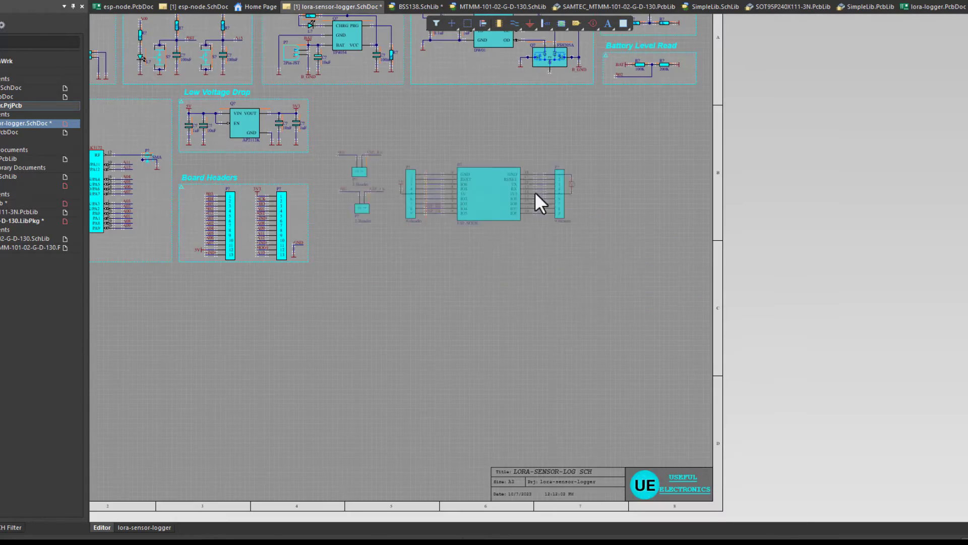
pyautogui.keyDown('ctrl'); pyautogui.scroll(2, 638, 324); pyautogui.keyUp('ctrl')
pyautogui.keyDown('ctrl'); pyautogui.scroll(2, 400, 309); pyautogui.keyUp('ctrl')
pyautogui.click(223, 301)
pyautogui.hotkey('ctrl', 'v')
pyautogui.click(549, 263)
pyautogui.doubleClick(509, 204)
pyautogui.click(927, 148)
pyautogui.write('ESP-NODE-Board')
pyautogui.press('Return')
# Step: Enlarge the ESP-NODE-Board blanket and move the two labelled 2-pin headers below the ESP-NODE module
pyautogui.moveTo(653, 222); pyautogui.dragTo(843, 360)
pyautogui.moveTo(741, 336); pyautogui.dragTo(741, 410)
pyautogui.moveTo(526, 334); pyautogui.dragTo(470, 281)
pyautogui.moveTo(504, 312); pyautogui.dragTo(496, 376)
pyautogui.moveTo(547, 286); pyautogui.dragTo(590, 376)
# Step: Reposition the ESP-NODE circuit and its title beside the Low Voltage Drop block and shrink the blanket to fit them
pyautogui.moveTo(837, 337); pyautogui.dragTo(559, 242)
pyautogui.moveTo(685, 294); pyautogui.dragTo(587, 272)
pyautogui.moveTo(488, 204); pyautogui.dragTo(473, 159)
pyautogui.click(828, 214)
pyautogui.moveTo(841, 214); pyautogui.dragTo(737, 165)
pyautogui.click(748, 199)
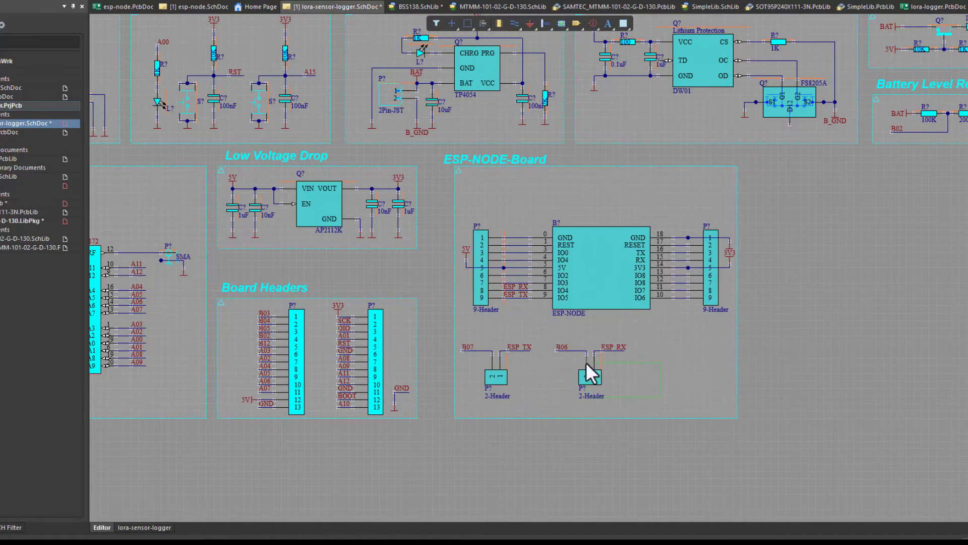
# Step: Spread the two 2-pin headers apart beneath the ESP-NODE inside the blanket
pyautogui.moveTo(588, 346); pyautogui.dragTo(675, 349)
pyautogui.moveTo(501, 378); pyautogui.dragTo(532, 382)
pyautogui.hotkey('ctrl', 'pagedown')
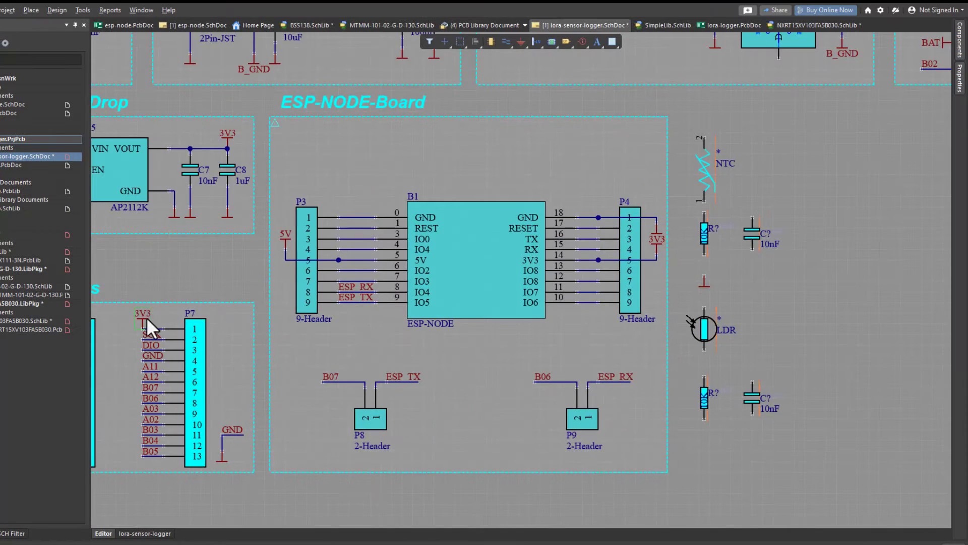
# Step: Wire the LDR to 3V3 and to its 10K resistor, with the 10nF capacitor in parallel with the resistor
pyautogui.keyDown('ctrl'); pyautogui.scroll(3, 515, 364); pyautogui.keyUp('ctrl')
pyautogui.moveTo(479, 443); pyautogui.dragTo(512, 436)
pyautogui.moveTo(579, 394); pyautogui.dragTo(579, 406)
pyautogui.click(509, 255)
pyautogui.click(508, 278)
pyautogui.click(509, 368)
pyautogui.click(509, 390)
pyautogui.click(577, 403)
pyautogui.click(577, 471)
pyautogui.click(509, 482)
# Step: Wire the NTC to 3V3 and to its 10K resistor, adding the parallel 10nF capacitor and the ground connection
pyautogui.keyDown('ctrl'); pyautogui.scroll(-3, 507, 454); pyautogui.keyUp('ctrl')
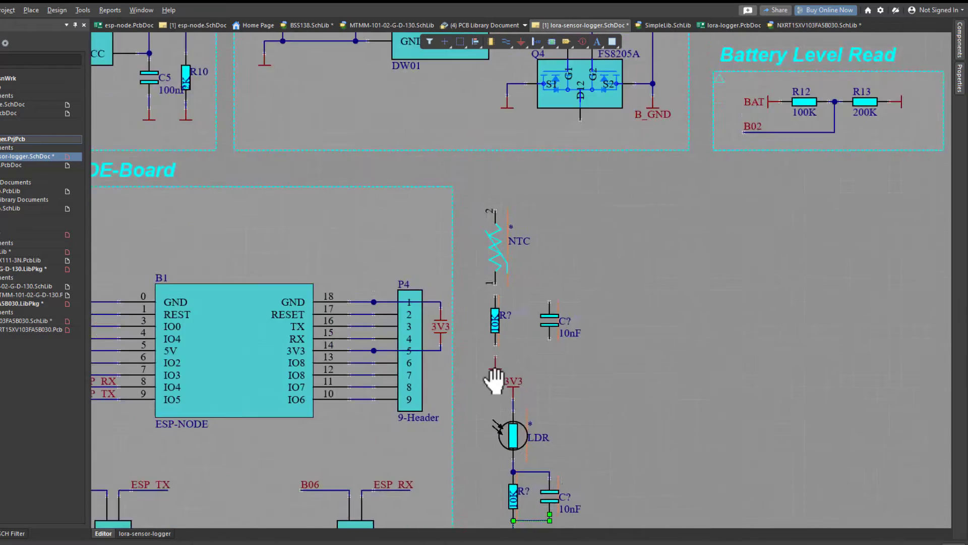
pyautogui.click(495, 270)
pyautogui.click(495, 256)
pyautogui.click(495, 180)
pyautogui.click(495, 166)
pyautogui.keyDown('ctrl'); pyautogui.scroll(4, 495, 178); pyautogui.keyUp('ctrl')
pyautogui.click(616, 440)
pyautogui.click(496, 425)
pyautogui.moveTo(509, 432); pyautogui.dragTo(526, 254, button='right')
pyautogui.click(634, 366)
pyautogui.click(511, 382)
# Step: Line up the NTC and LDR circuits and enclose both in a copied blanket sized to fit beside the ESP-NODE-Board block
pyautogui.keyDown('ctrl'); pyautogui.scroll(-4, 547, 246); pyautogui.keyUp('ctrl')
pyautogui.moveTo(551, 349); pyautogui.dragTo(565, 372)
pyautogui.moveTo(537, 172); pyautogui.dragTo(565, 190)
pyautogui.keyDown('shift'); pyautogui.moveTo(507, 218); pyautogui.dragTo(686, 319); pyautogui.keyUp('shift')
pyautogui.moveTo(857, 316); pyautogui.dragTo(632, 341)
pyautogui.click(769, 146)
# Step: Copy a block title above the NTC and LDR blanket and change its text to SENSORS INTERFACE
pyautogui.keyDown('shift'); pyautogui.moveTo(759, 68); pyautogui.dragTo(583, 154); pyautogui.keyUp('shift')
pyautogui.doubleClick(583, 154)
pyautogui.moveTo(657, 155); pyautogui.dragTo(443, 156)
pyautogui.write('Ssen')
pyautogui.doubleClick(545, 151)
pyautogui.doubleClick(900, 163)
pyautogui.write('SENSOR INTERFACEs')
pyautogui.press('BackSpace')
pyautogui.press('BackSpace')
pyautogui.write('S')
pyautogui.click(660, 290)
# Step: Place net label A10 on the wire between the LDR and its 10K resistor
pyautogui.moveTo(660, 290); pyautogui.dragTo(429, 178, button='right')
pyautogui.keyDown('ctrl'); pyautogui.scroll(3, 312, 239); pyautogui.keyUp('ctrl')
pyautogui.keyDown('ctrl'); pyautogui.scroll(-3, 313, 239); pyautogui.keyUp('ctrl')
pyautogui.moveTo(299, 260); pyautogui.dragTo(479, 316, button='right')
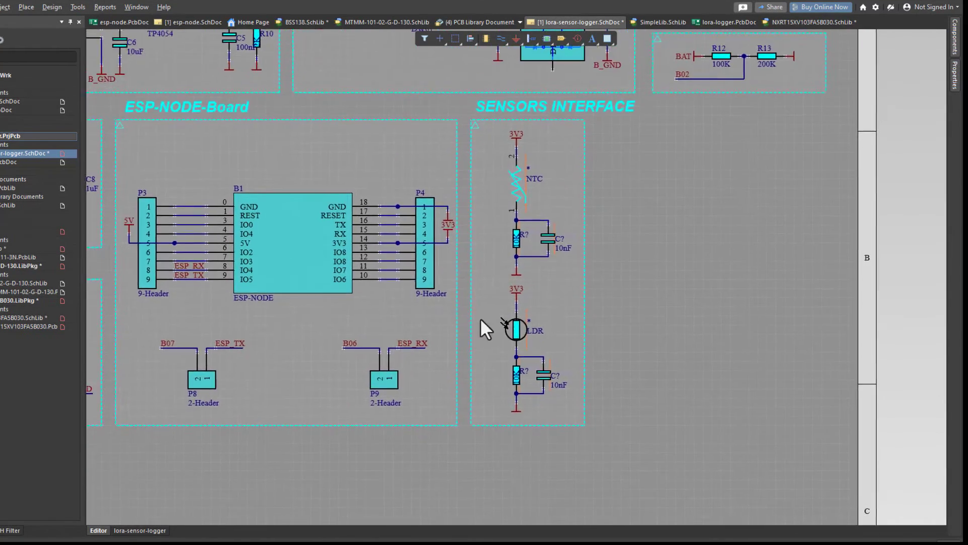
pyautogui.moveTo(430, 251); pyautogui.dragTo(692, 275, button='right')
pyautogui.moveTo(352, 278); pyautogui.dragTo(656, 275, button='right')
pyautogui.moveTo(390, 280); pyautogui.dragTo(502, 264, button='right')
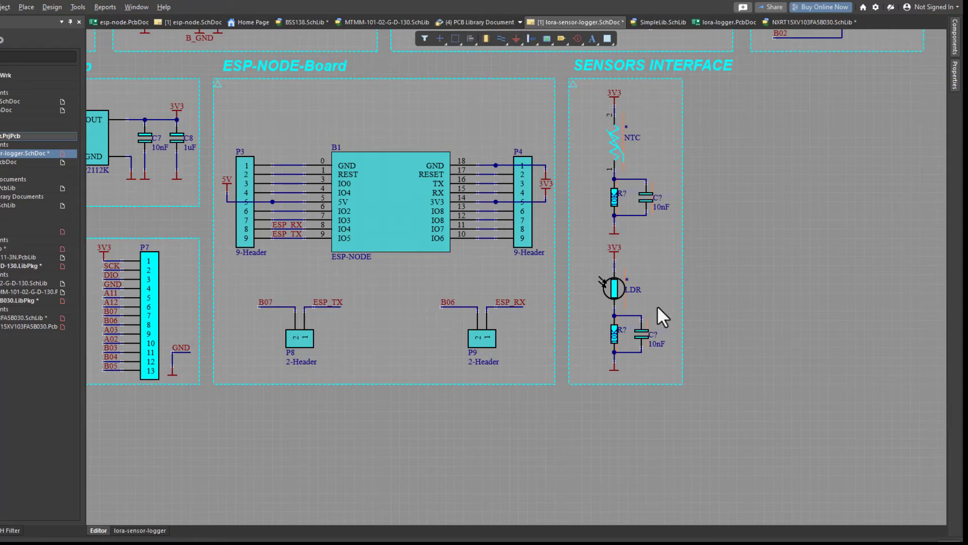
pyautogui.keyDown('ctrl'); pyautogui.scroll(3, 656, 304); pyautogui.keyUp('ctrl')
pyautogui.moveTo(631, 341); pyautogui.dragTo(608, 347, button='right')
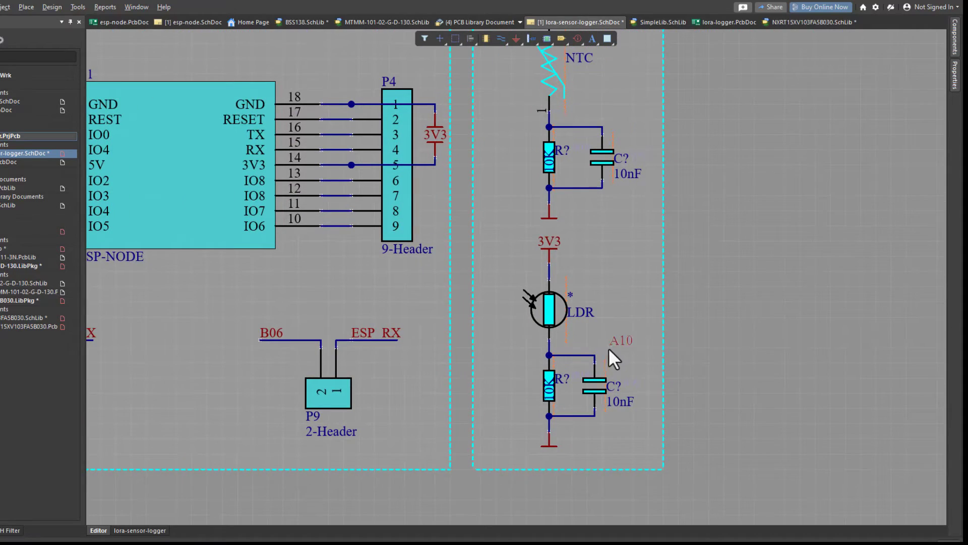
pyautogui.click(574, 354)
# Step: Check the RAK3172's ADC pins and place net label B04 on the wire between the NTC and its 10K resistor
pyautogui.keyDown('ctrl'); pyautogui.scroll(-4, 613, 348); pyautogui.keyUp('ctrl')
pyautogui.moveTo(505, 339); pyautogui.dragTo(616, 322, button='right')
pyautogui.moveTo(715, 262); pyautogui.dragTo(535, 275, button='right')
pyautogui.keyDown('ctrl'); pyautogui.scroll(3, 582, 305); pyautogui.keyUp('ctrl')
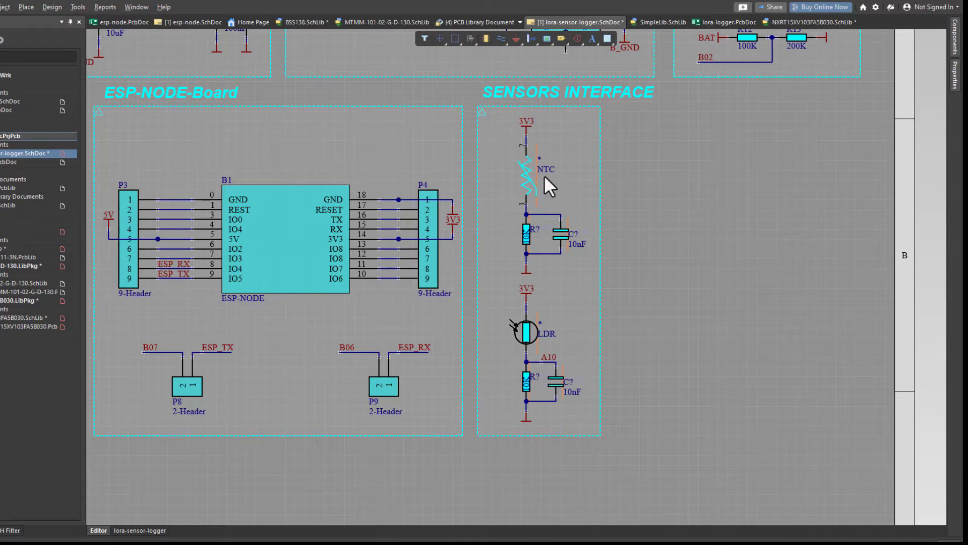
pyautogui.keyDown('ctrl'); pyautogui.scroll(-6, 575, 313); pyautogui.keyUp('ctrl')
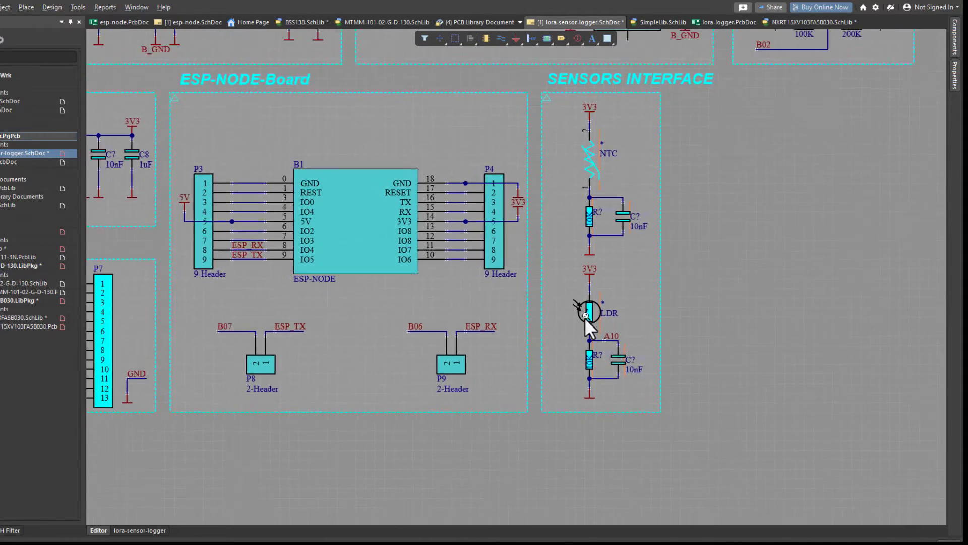
pyautogui.keyDown('shift'); pyautogui.hscroll(-3, 445, 295); pyautogui.keyUp('shift')
pyautogui.keyDown('ctrl'); pyautogui.scroll(3, 264, 301); pyautogui.keyUp('ctrl')
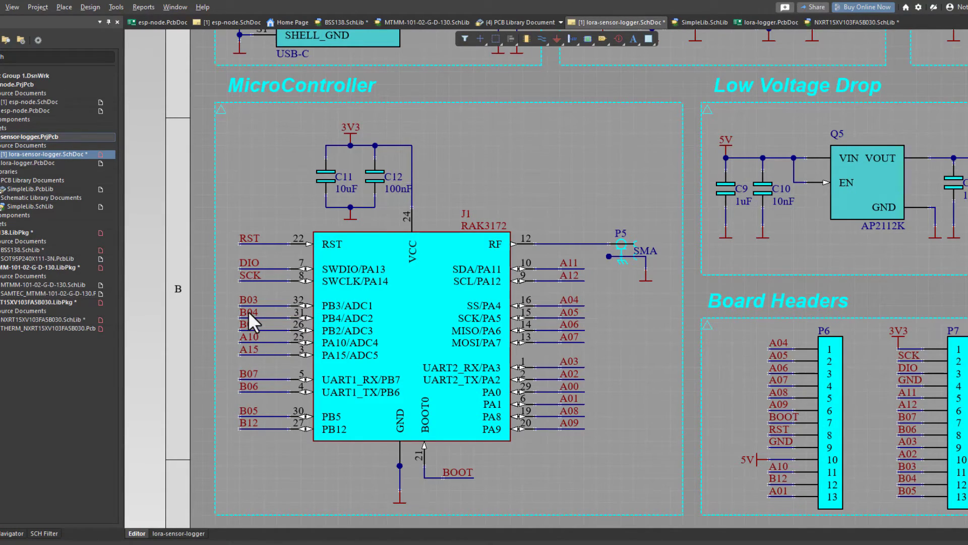
pyautogui.keyDown('ctrl'); pyautogui.scroll(-4, 420, 303); pyautogui.keyUp('ctrl')
pyautogui.keyDown('ctrl'); pyautogui.scroll(5, 574, 331); pyautogui.keyUp('ctrl')
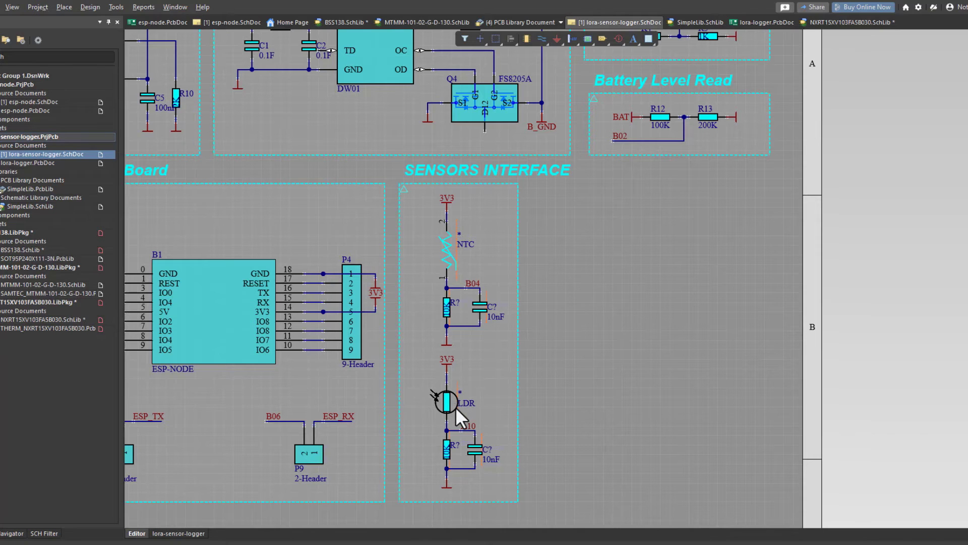
# Step: Examine the NTC and LDR divider circuits in the SENSORS INTERFACE block
pyautogui.keyDown('ctrl'); pyautogui.scroll(3, 462, 410); pyautogui.keyUp('ctrl')
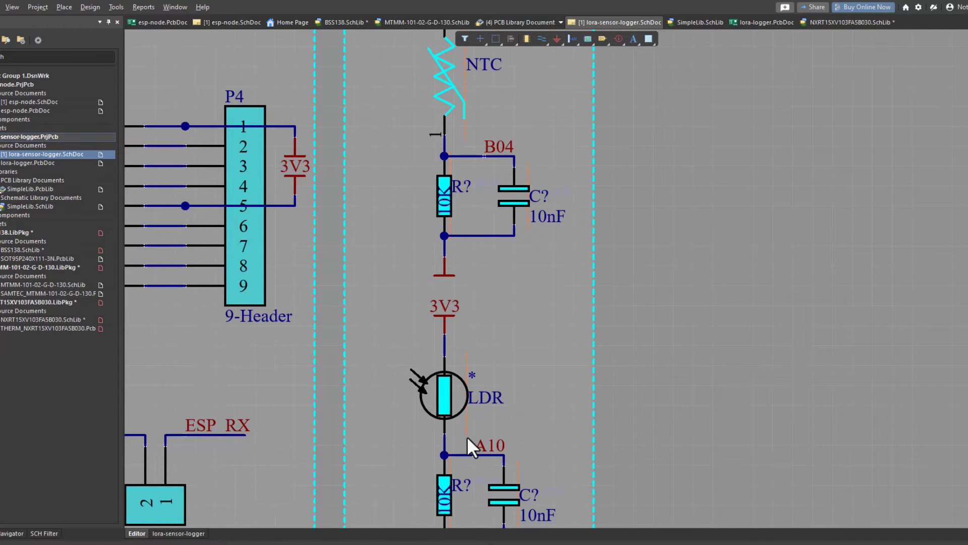
pyautogui.scroll(-3, 458, 431)
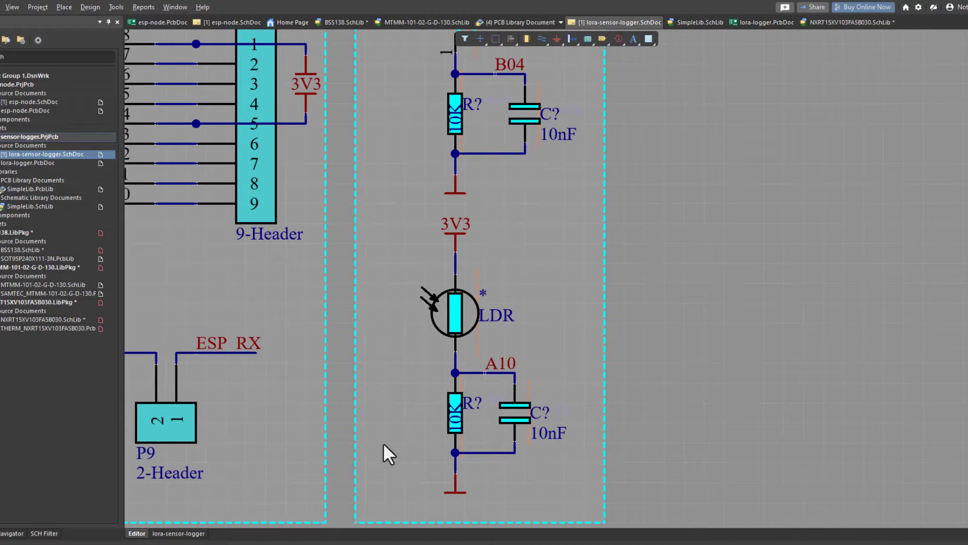
pyautogui.keyDown('ctrl'); pyautogui.scroll(-3, 459, 348); pyautogui.keyUp('ctrl')
pyautogui.keyDown('ctrl'); pyautogui.scroll(2, 446, 108); pyautogui.keyUp('ctrl')
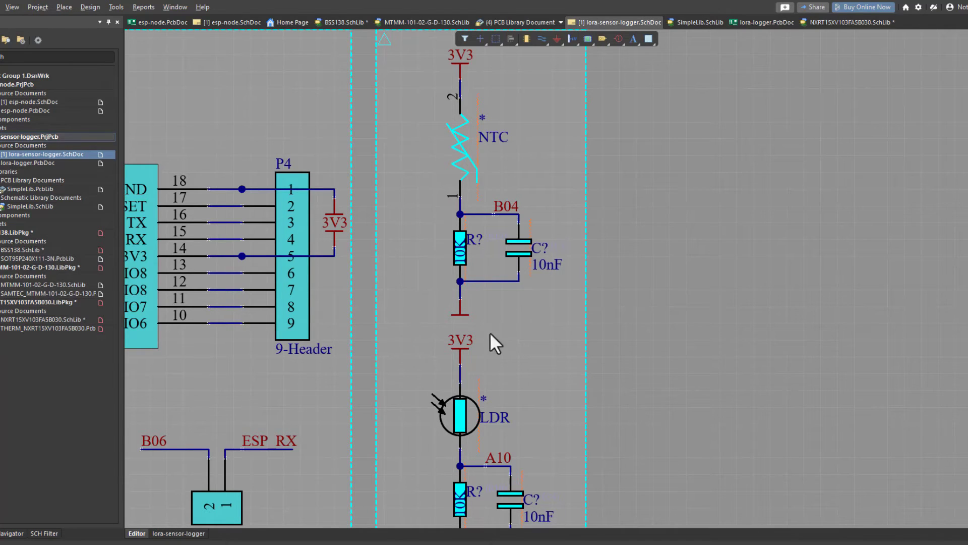
pyautogui.scroll(-2, 493, 367)
pyautogui.click(499, 187)
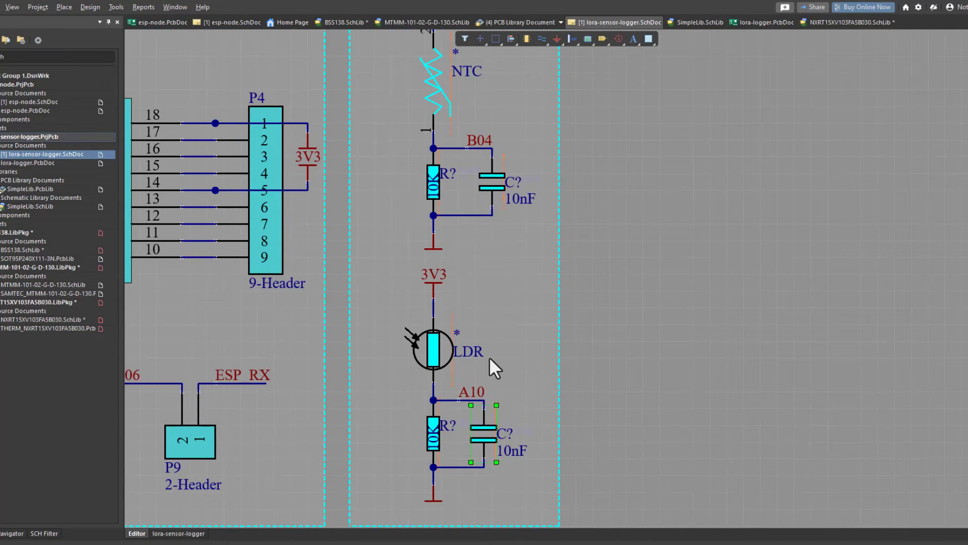
pyautogui.click(495, 381)
pyautogui.moveTo(461, 323); pyautogui.dragTo(496, 322, button='right')
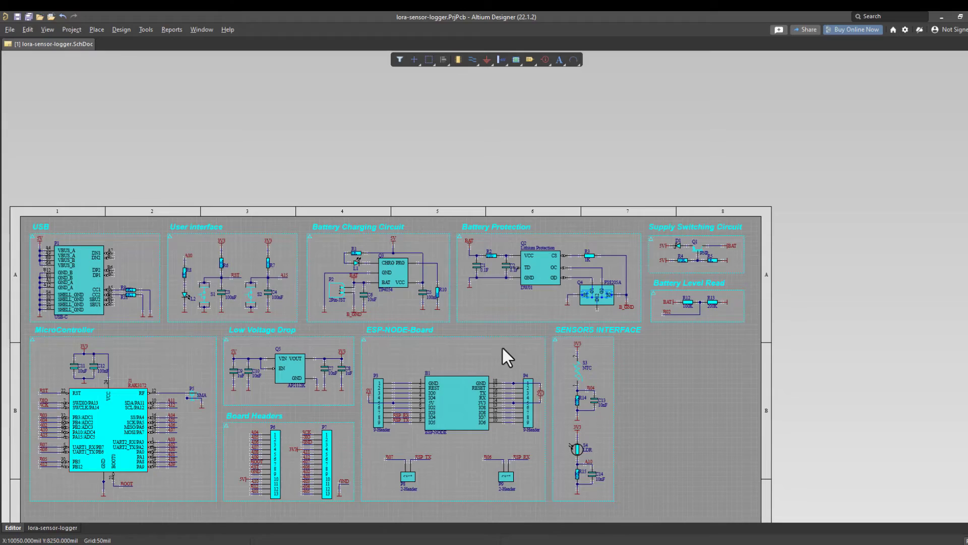
# Step: Review the AP2112K regulator in the Low Voltage Drop block and the TP4054 Battery Charging Circuit
pyautogui.moveTo(502, 349); pyautogui.dragTo(494, 359, button='right')
pyautogui.keyDown('ctrl'); pyautogui.scroll(8, 493, 359); pyautogui.keyUp('ctrl')
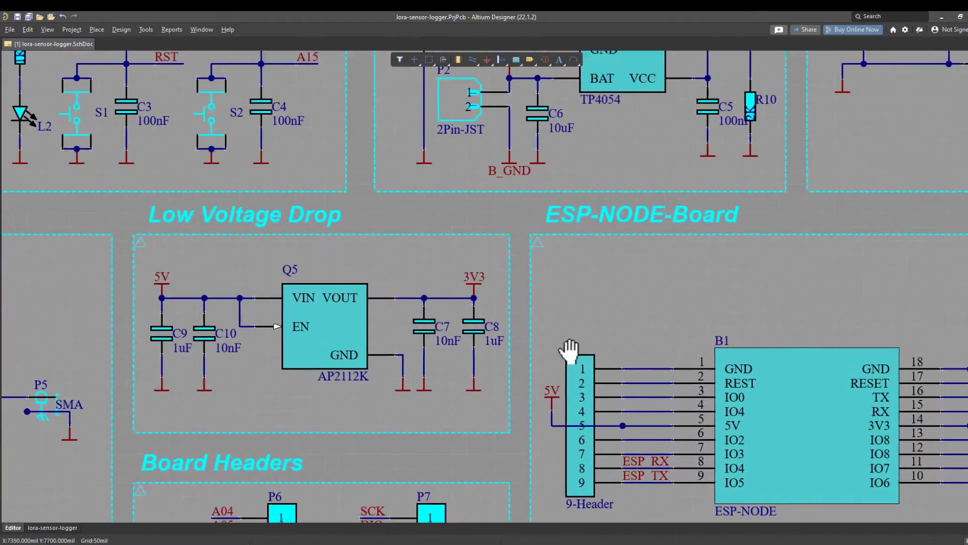
pyautogui.moveTo(587, 349); pyautogui.dragTo(744, 347, button='right')
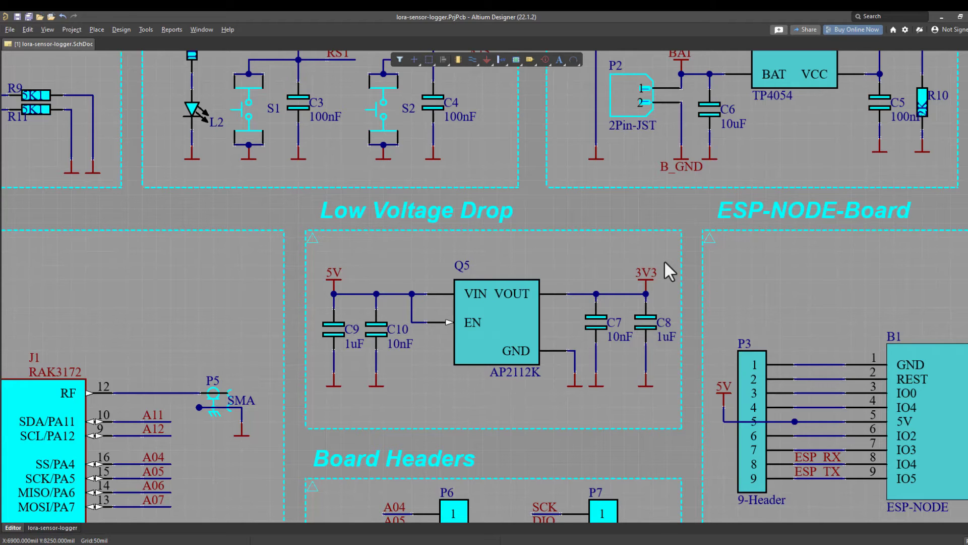
pyautogui.moveTo(598, 288); pyautogui.dragTo(572, 284, button='right')
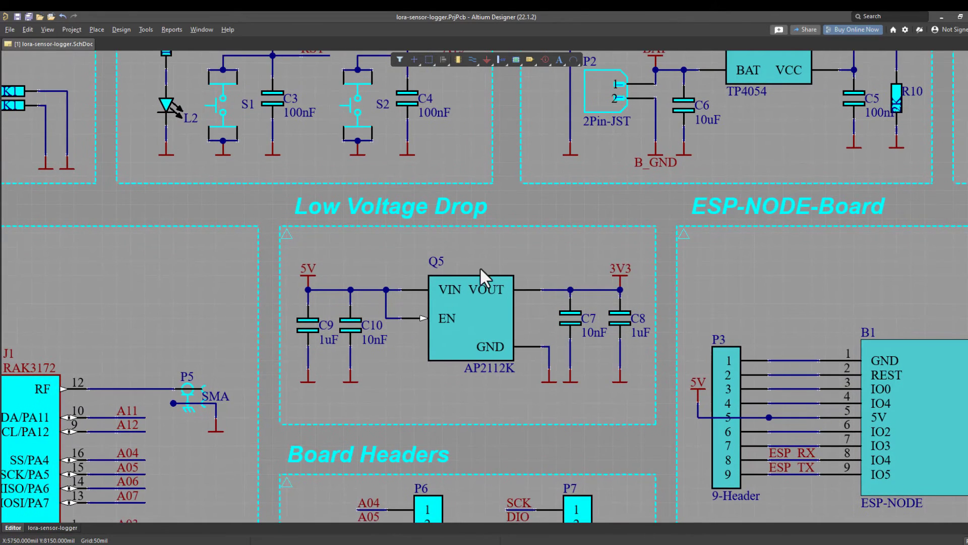
pyautogui.moveTo(412, 280); pyautogui.dragTo(437, 296, button='right')
pyautogui.moveTo(329, 308); pyautogui.dragTo(336, 315, button='right')
pyautogui.moveTo(430, 324); pyautogui.dragTo(892, 524, button='right')
pyautogui.moveTo(508, 384); pyautogui.dragTo(207, 197, button='right')
pyautogui.moveTo(636, 416); pyautogui.dragTo(441, 424, button='right')
pyautogui.moveTo(626, 260); pyautogui.dragTo(593, 313, button='right')
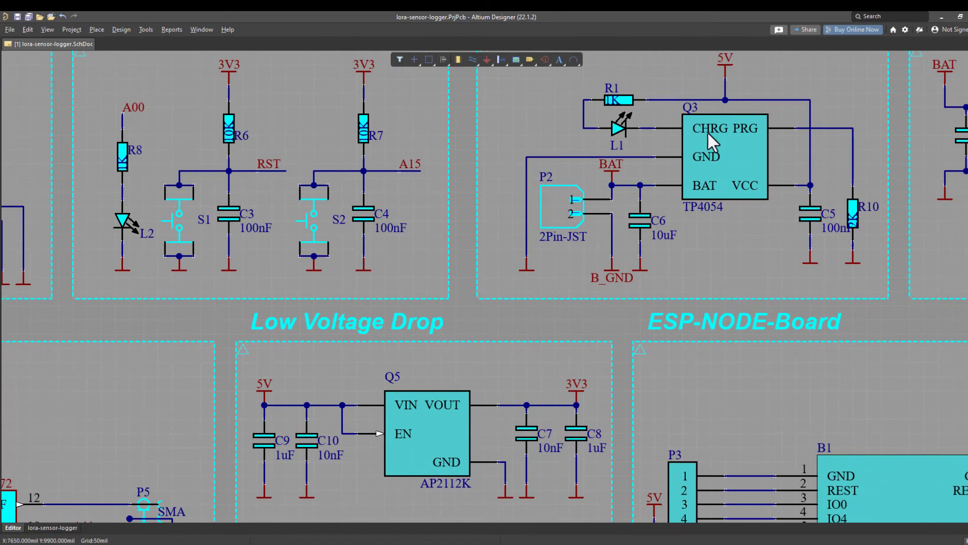
pyautogui.moveTo(729, 182); pyautogui.dragTo(714, 193, button='right')
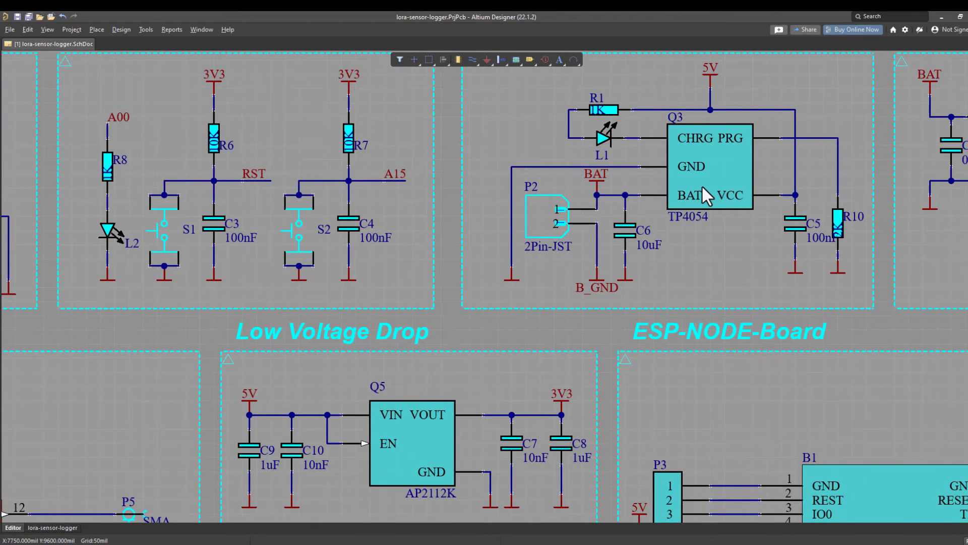
# Step: Follow the 5V and 3V3 supply nets from the Low Voltage Drop regulator to the ESP-NODE-Board headers
pyautogui.moveTo(646, 252); pyautogui.dragTo(685, 159, button='right')
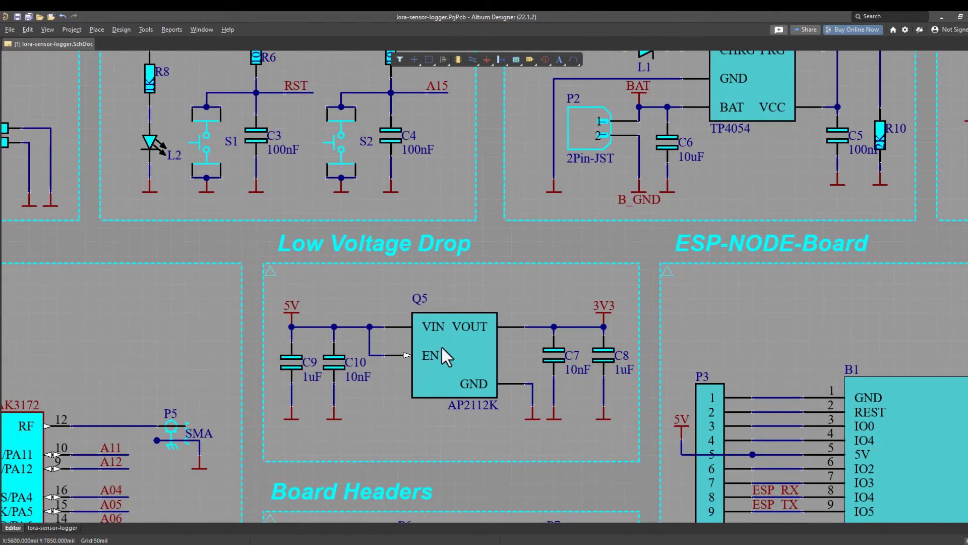
pyautogui.moveTo(443, 348); pyautogui.dragTo(471, 332, button='right')
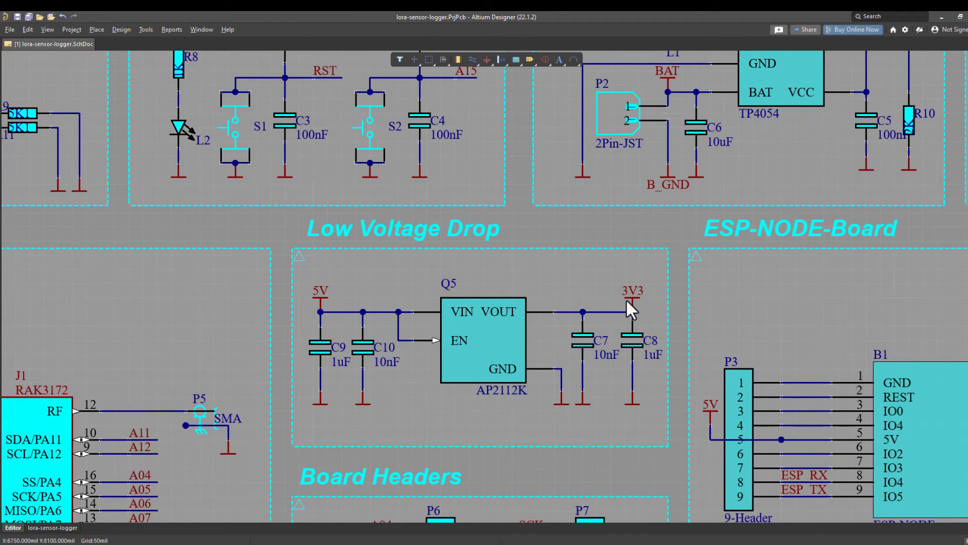
pyautogui.moveTo(638, 295); pyautogui.dragTo(817, 245, button='right')
pyautogui.keyDown('ctrl'); pyautogui.scroll(-1, 639, 299); pyautogui.keyUp('ctrl')
pyautogui.moveTo(462, 305); pyautogui.dragTo(549, 271, button='right')
pyautogui.moveTo(637, 316); pyautogui.dragTo(179, 310, button='right')
pyautogui.moveTo(741, 314); pyautogui.dragTo(605, 341, button='right')
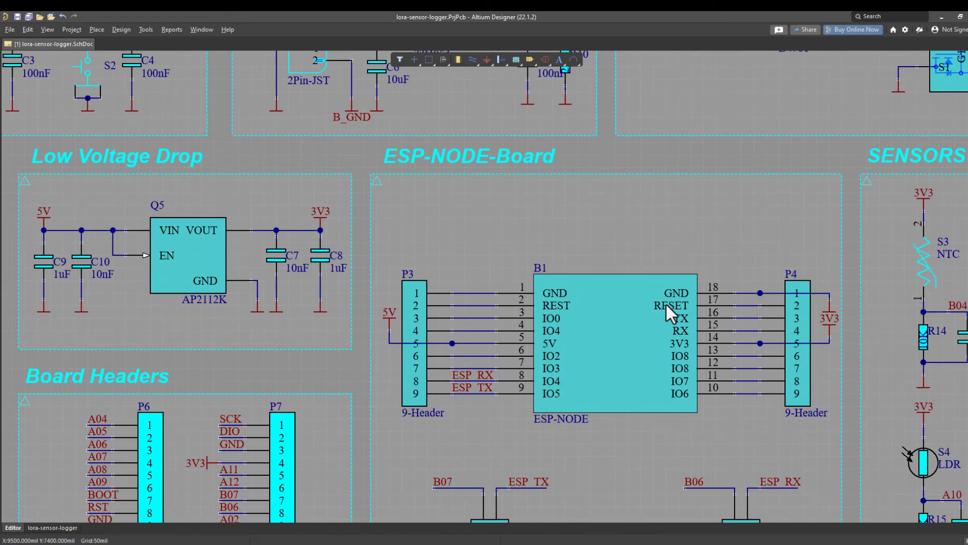
pyautogui.moveTo(650, 305); pyautogui.dragTo(952, 387, button='right')
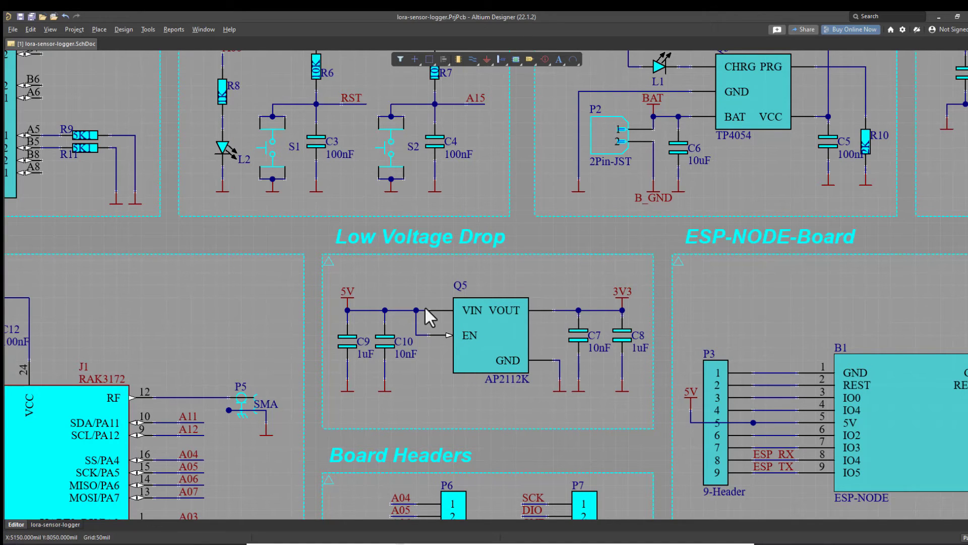
# Step: Examine the diode and PNP transistor stage in the Supply Switching Circuit block
pyautogui.moveTo(505, 309); pyautogui.dragTo(10, 443, button='right')
pyautogui.keyDown('ctrl'); pyautogui.scroll(-1, 455, 314); pyautogui.keyUp('ctrl')
pyautogui.keyDown('ctrl'); pyautogui.scroll(3, 746, 217); pyautogui.keyUp('ctrl')
pyautogui.keyDown('ctrl'); pyautogui.scroll(-3, 747, 217); pyautogui.keyUp('ctrl')
pyautogui.moveTo(419, 348); pyautogui.dragTo(363, 353, button='right')
pyautogui.keyDown('ctrl'); pyautogui.scroll(3, 733, 232); pyautogui.keyUp('ctrl')
pyautogui.moveTo(733, 232); pyautogui.dragTo(698, 295, button='right')
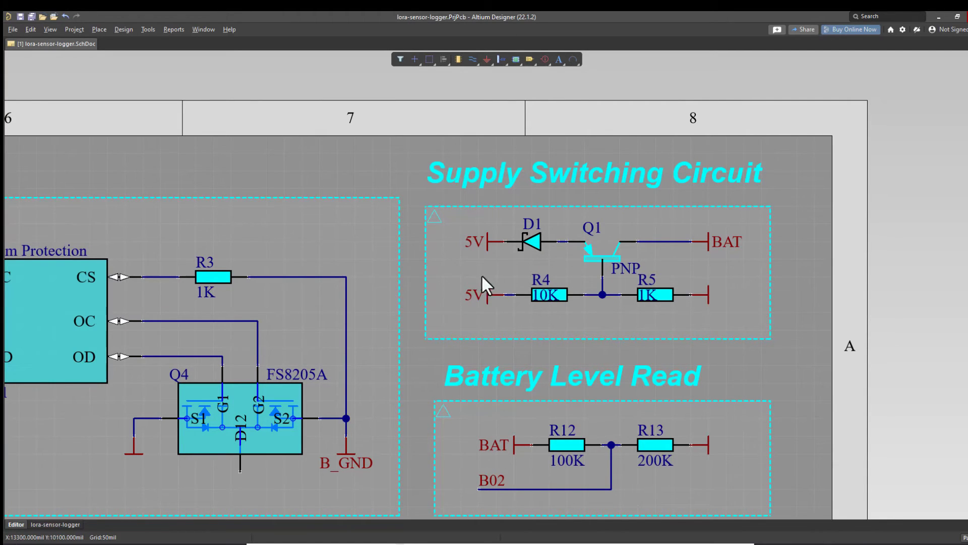
# Step: Review the Supply Switching Circuit, Low Voltage Drop, Battery Charging Circuit and ESP-NODE-Board blocks and their component designators across the sheet
pyautogui.moveTo(540, 325); pyautogui.dragTo(505, 328, button='right')
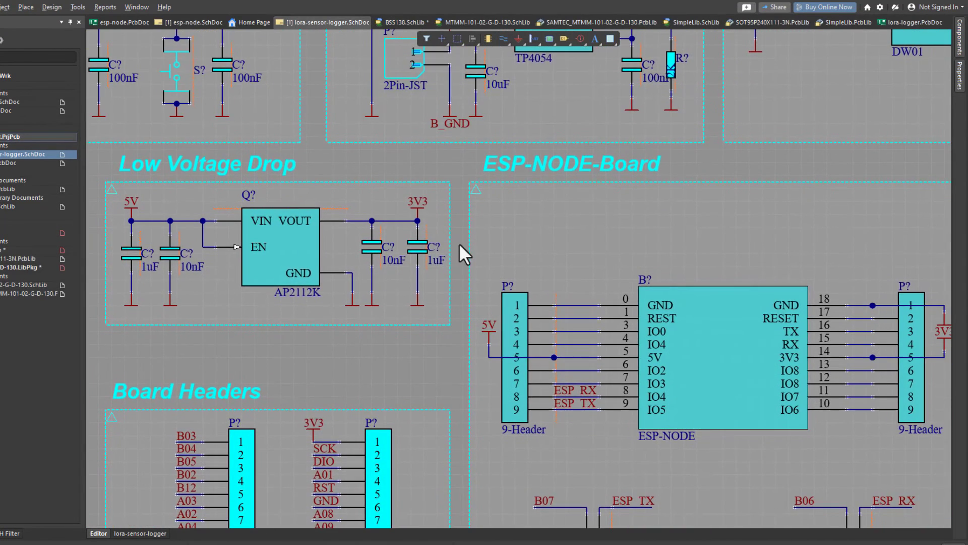
pyautogui.keyDown('ctrl'); pyautogui.scroll(-4, 455, 272); pyautogui.keyUp('ctrl')
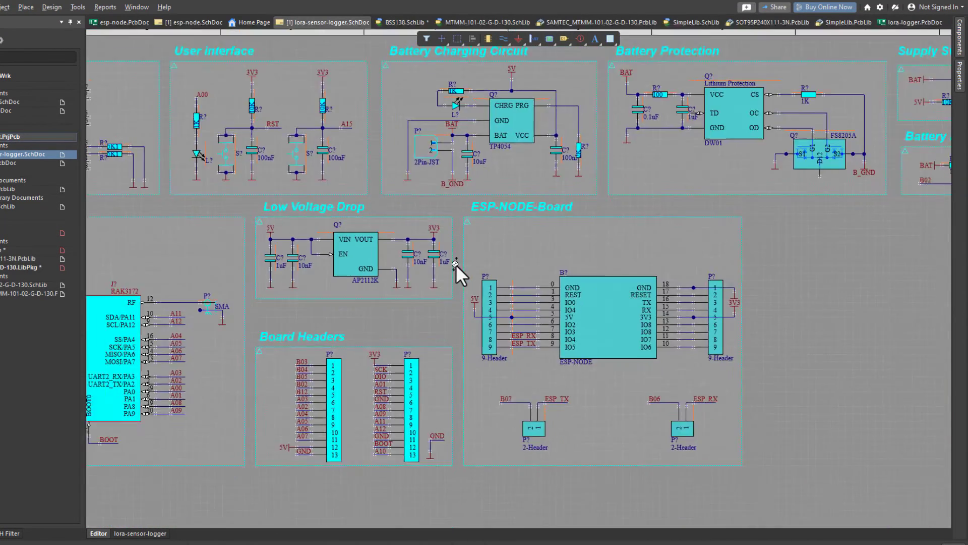
pyautogui.moveTo(481, 288); pyautogui.dragTo(645, 290, button='right')
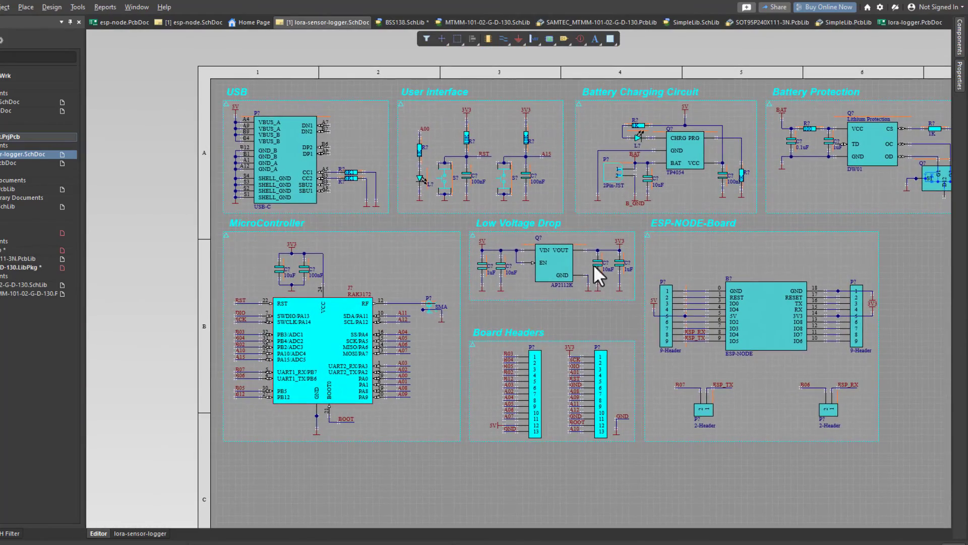
pyautogui.keyDown('ctrl'); pyautogui.scroll(4, 597, 264); pyautogui.keyUp('ctrl')
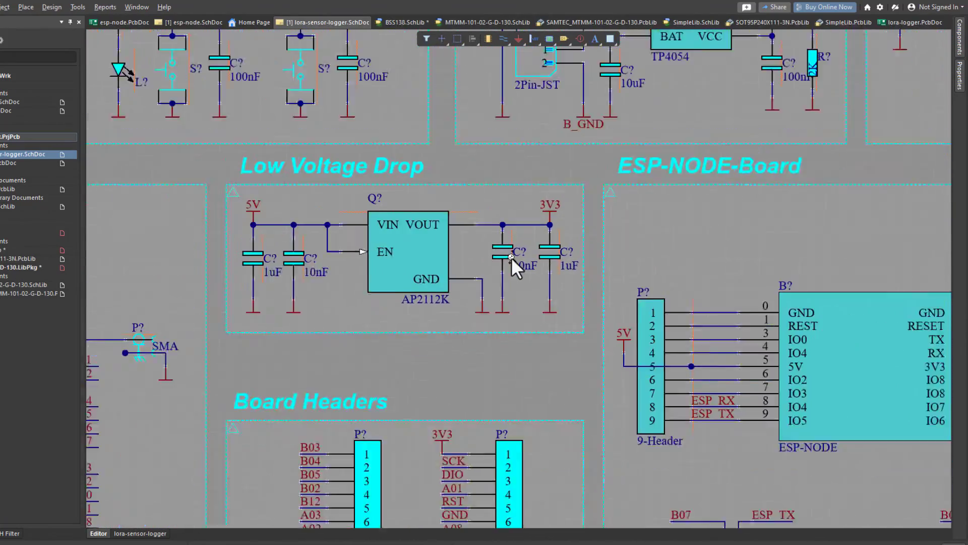
pyautogui.keyDown('ctrl'); pyautogui.scroll(-1, 511, 257); pyautogui.keyUp('ctrl')
pyautogui.moveTo(512, 257); pyautogui.dragTo(419, 243, button='right')
pyautogui.moveTo(585, 283); pyautogui.dragTo(451, 308, button='right')
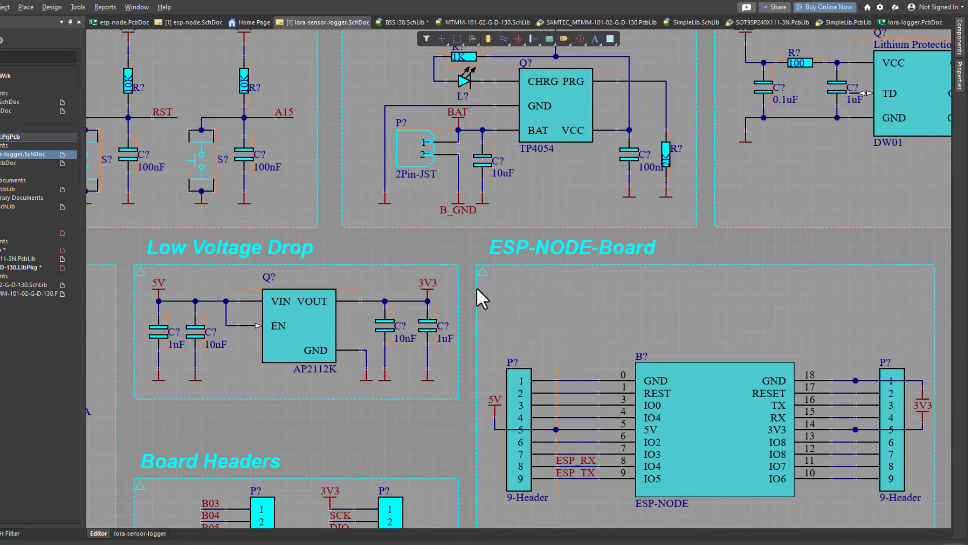
pyautogui.moveTo(476, 286); pyautogui.dragTo(576, 328, button='right')
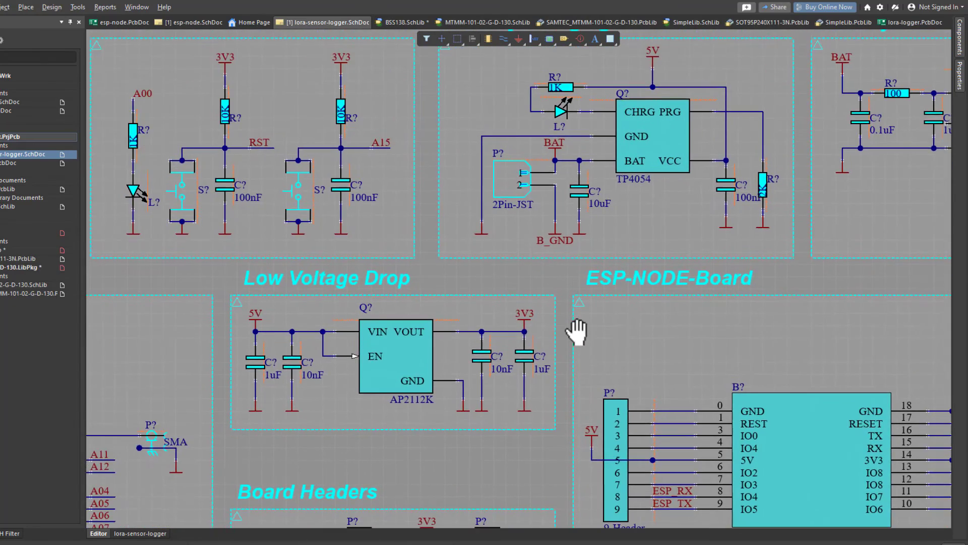
pyautogui.keyDown('ctrl'); pyautogui.scroll(-3, 518, 281); pyautogui.keyUp('ctrl')
pyautogui.moveTo(518, 280); pyautogui.dragTo(511, 267, button='right')
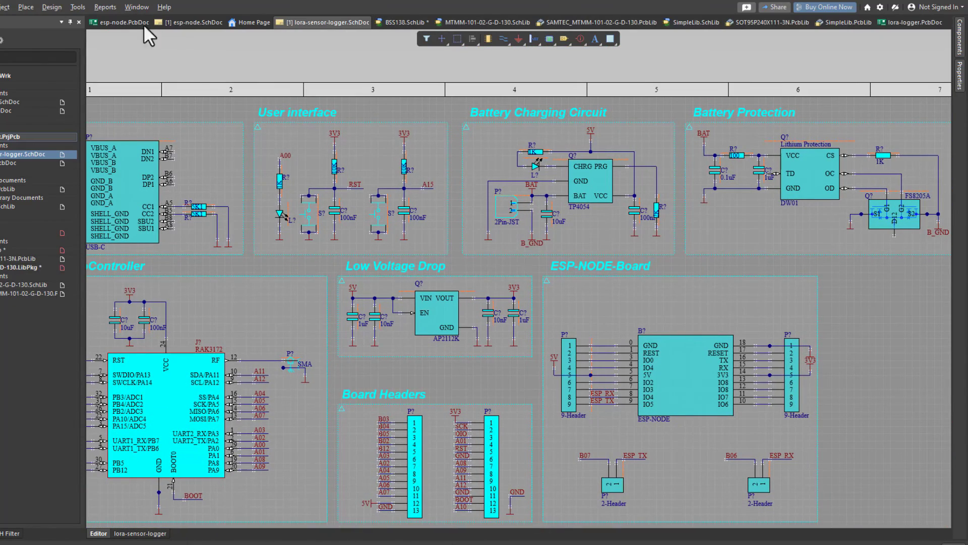
# Step: Annotate the schematic quietly so every component gets a unique designator, and accept the designator changes
pyautogui.click(79, 7)
pyautogui.moveTo(146, 114)
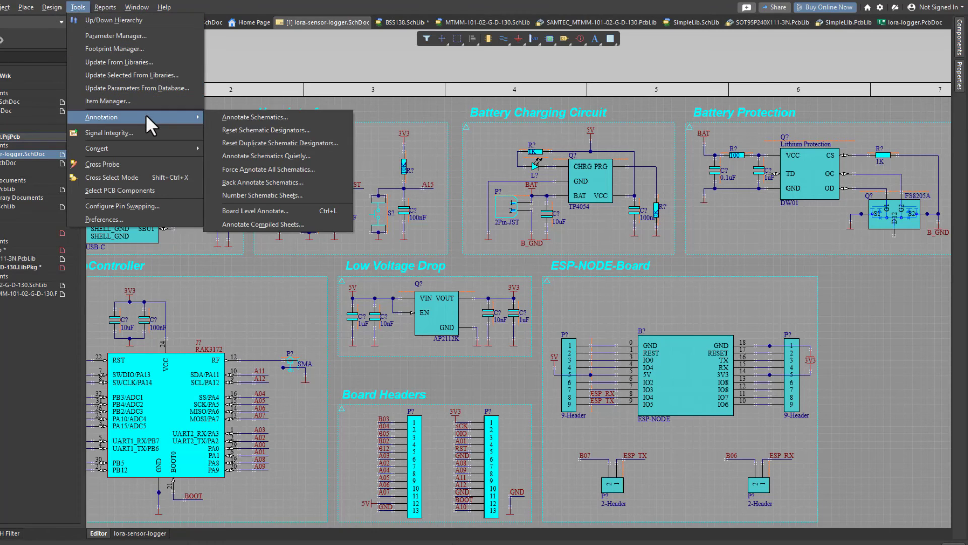
pyautogui.click(299, 157)
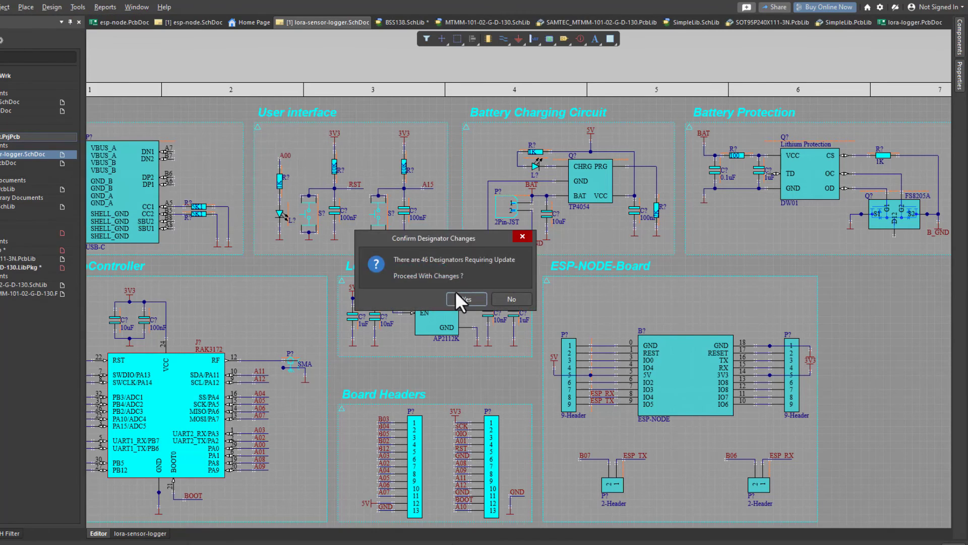
pyautogui.click(466, 299)
pyautogui.keyDown('ctrl'); pyautogui.scroll(2, 384, 317); pyautogui.keyUp('ctrl')
pyautogui.moveTo(489, 307); pyautogui.dragTo(628, 335, button='right')
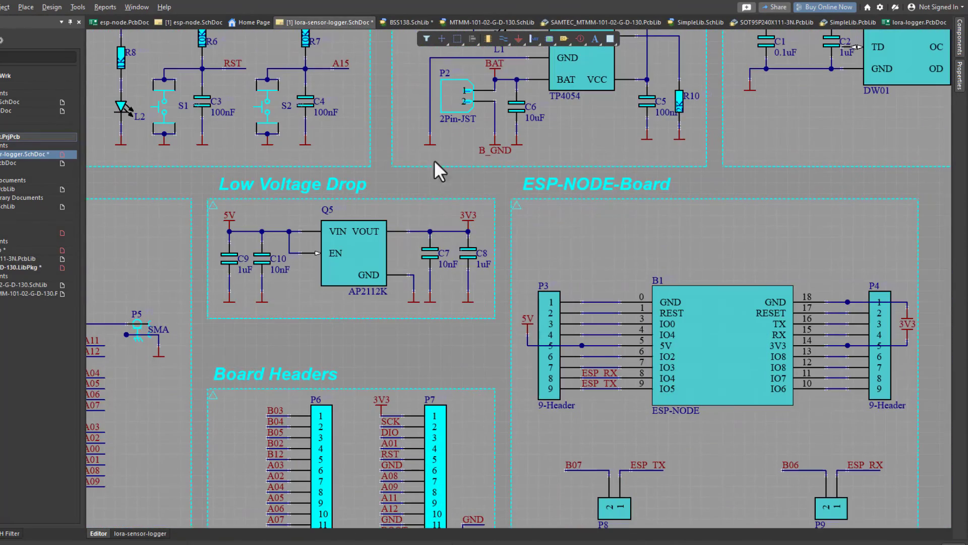
# Step: Transfer the schematic changes to lora-logger.PcbDoc through an engineering change order, excluding the lora-sensor-logger room, and inspect the imported footprints
pyautogui.click(54, 6)
pyautogui.click(67, 18)
pyautogui.click(490, 316)
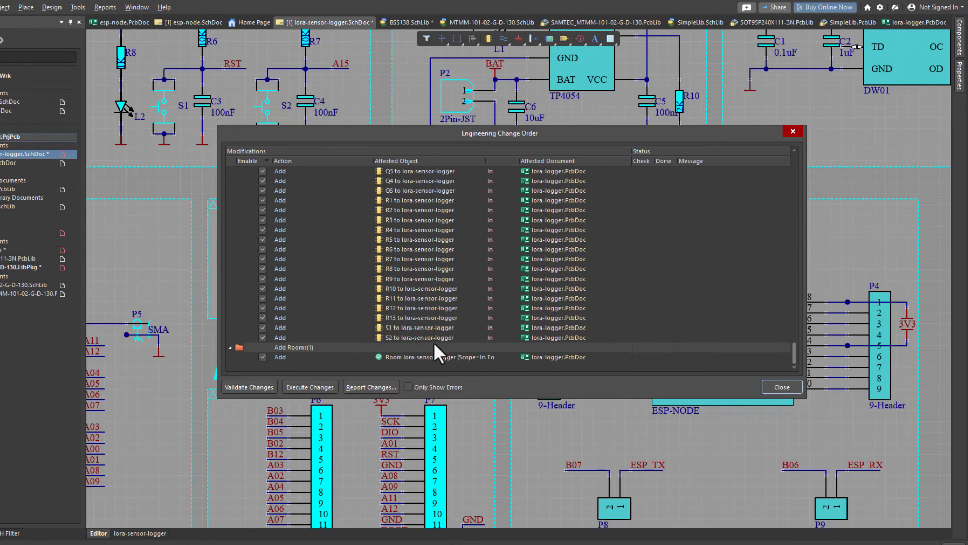
pyautogui.click(262, 356)
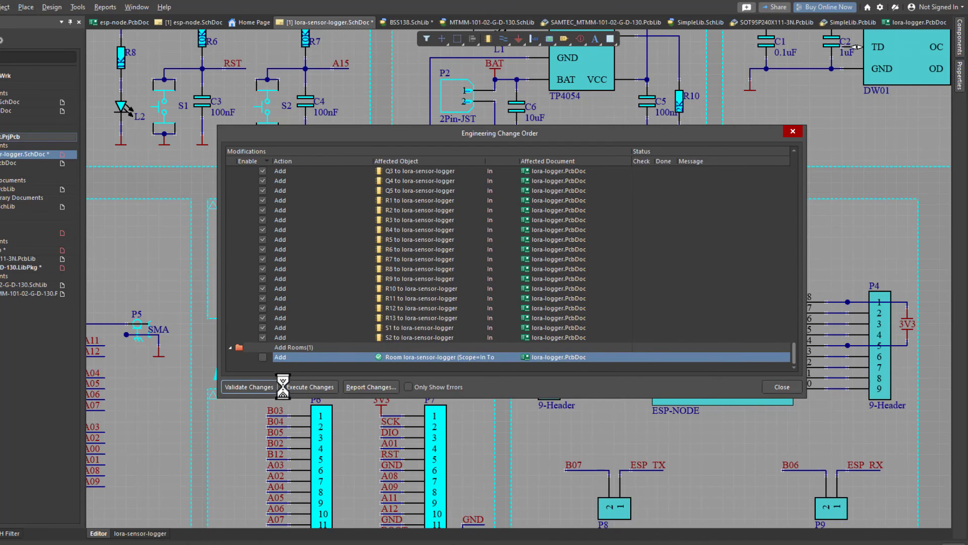
pyautogui.click(310, 387)
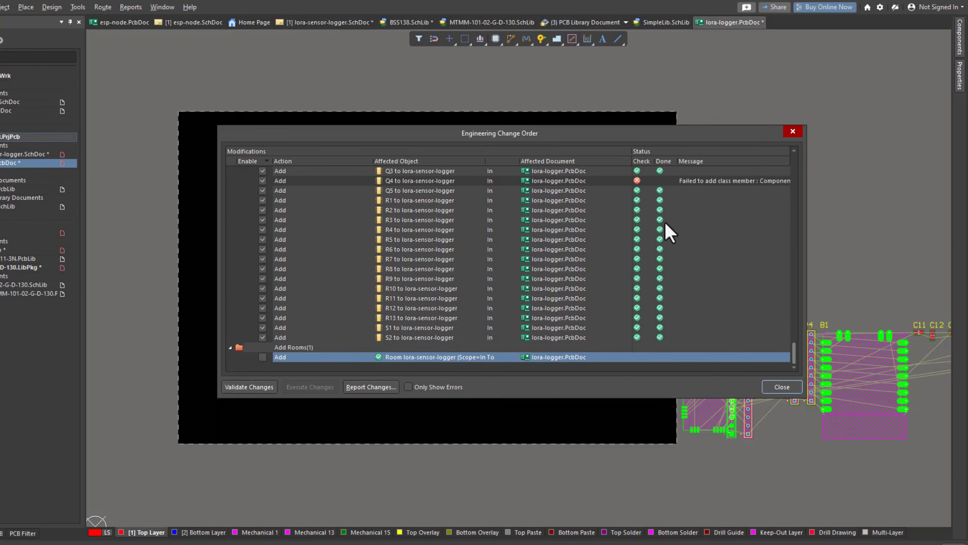
pyautogui.click(781, 387)
pyautogui.moveTo(604, 469); pyautogui.dragTo(270, 443, button='right')
pyautogui.keyDown('ctrl'); pyautogui.scroll(-4, 454, 349); pyautogui.keyUp('ctrl')
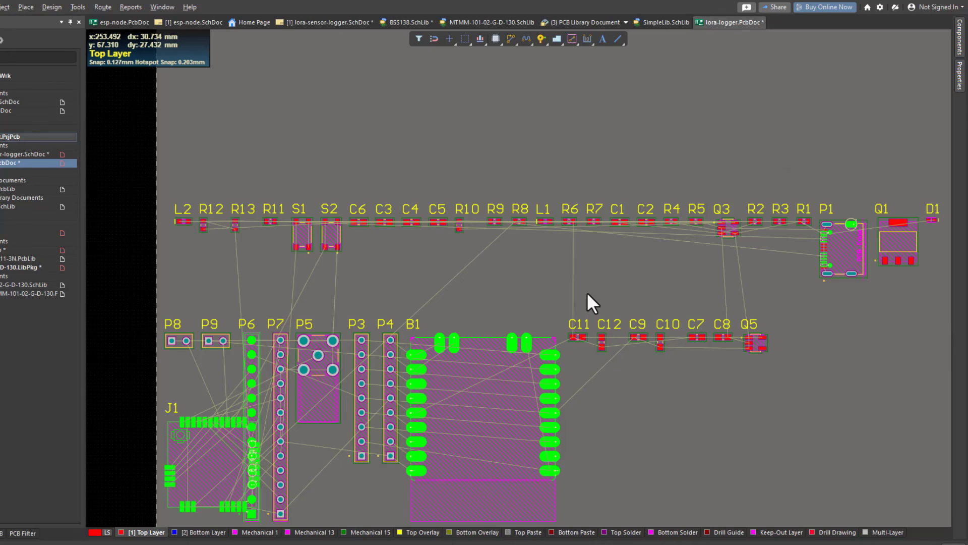
pyautogui.moveTo(571, 285); pyautogui.dragTo(609, 294, button='right')
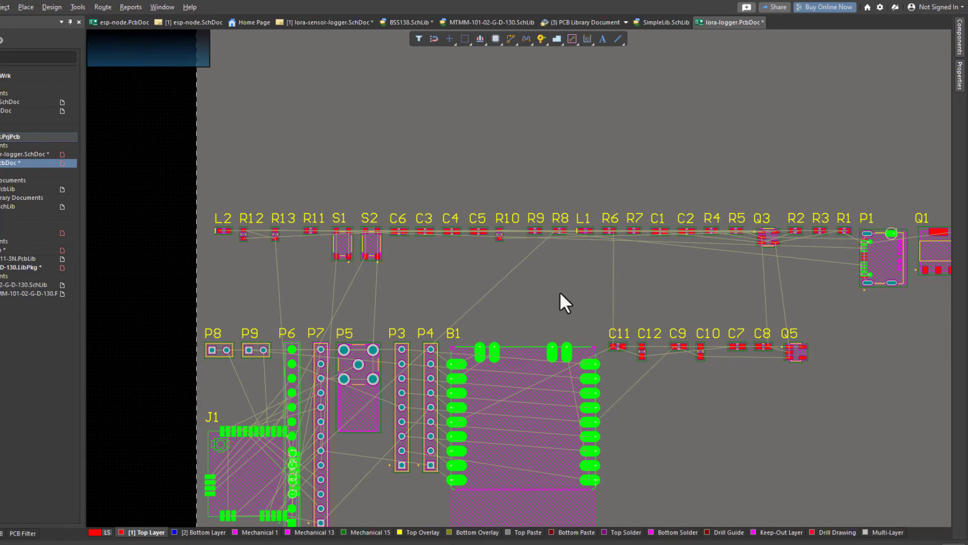
pyautogui.keyDown('ctrl'); pyautogui.scroll(-2, 580, 305); pyautogui.keyUp('ctrl')
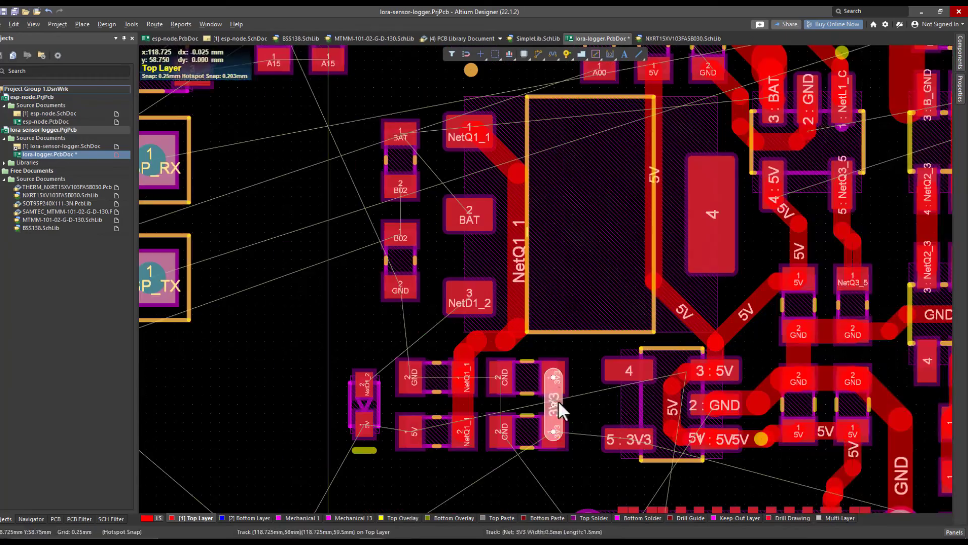
# Step: Route top-layer tracks for the 3V3 net and for the A10 net from the two-pin header past the resistor pad toward the microcontroller
pyautogui.doubleClick(557, 400)
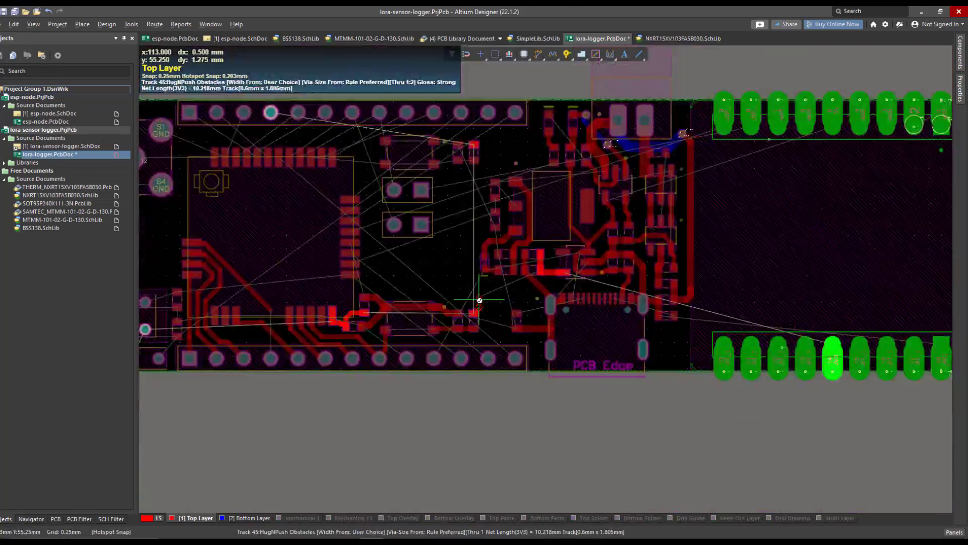
pyautogui.keyDown('ctrl'); pyautogui.scroll(2, 479, 300); pyautogui.keyUp('ctrl')
pyautogui.click(245, 220)
pyautogui.moveTo(245, 220); pyautogui.dragTo(876, 242, button='right')
pyautogui.keyDown('ctrl'); pyautogui.scroll(-1, 875, 242); pyautogui.keyUp('ctrl')
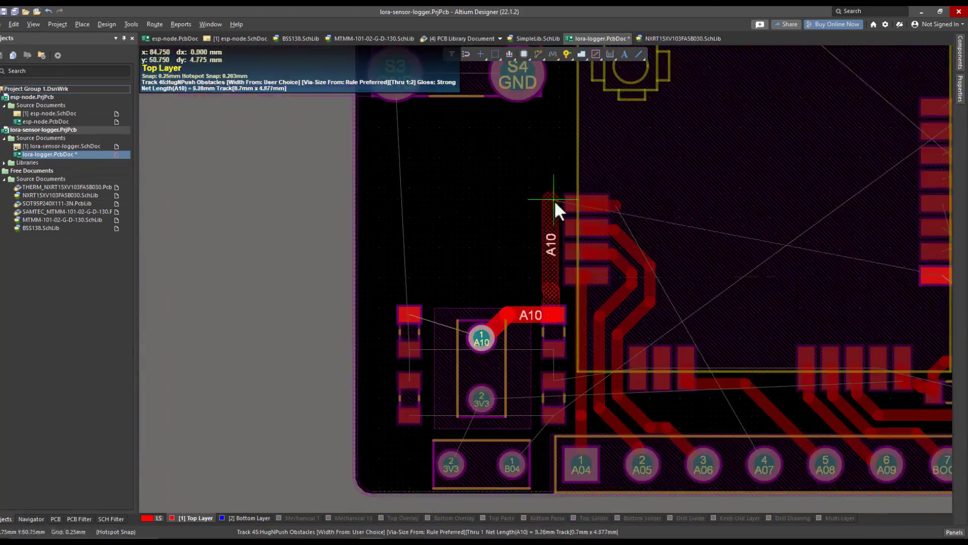